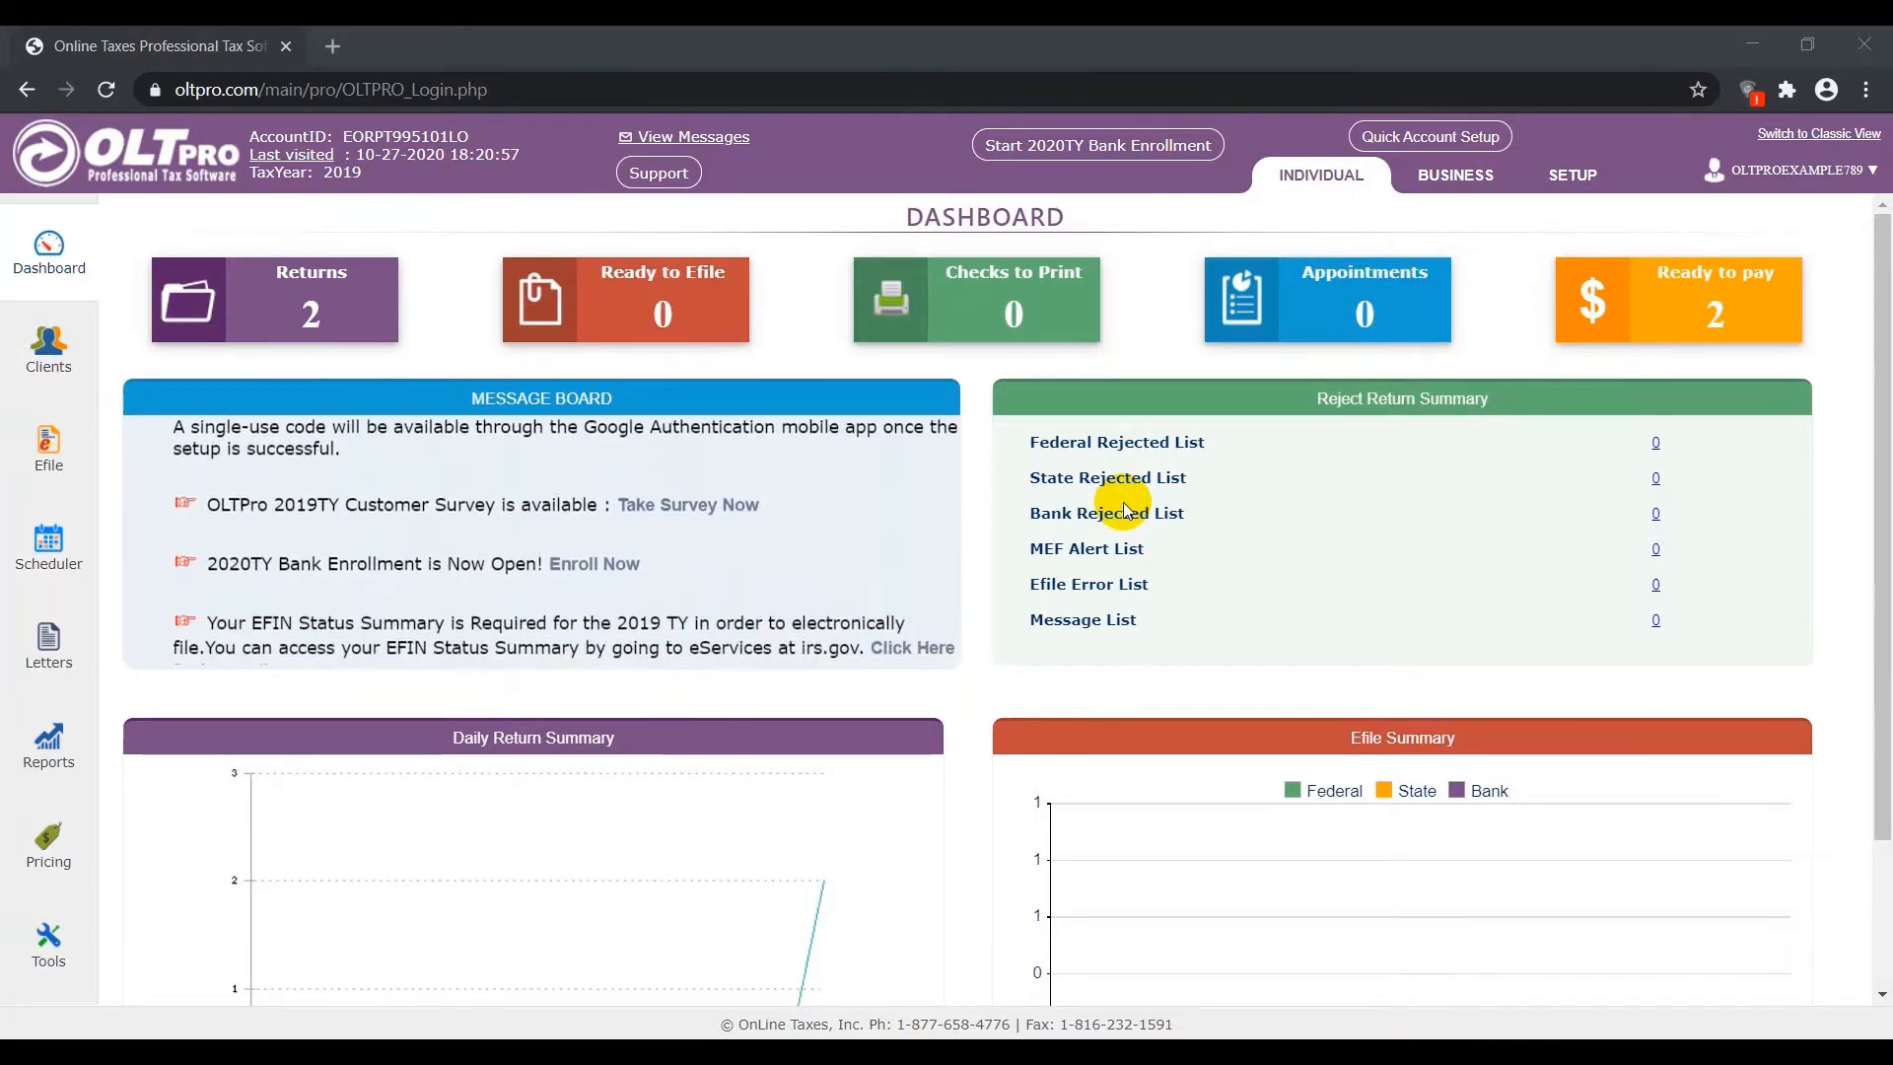
Open the pricing settings and enter a federal fixed rate of $100 for each return.
left_click(56, 837)
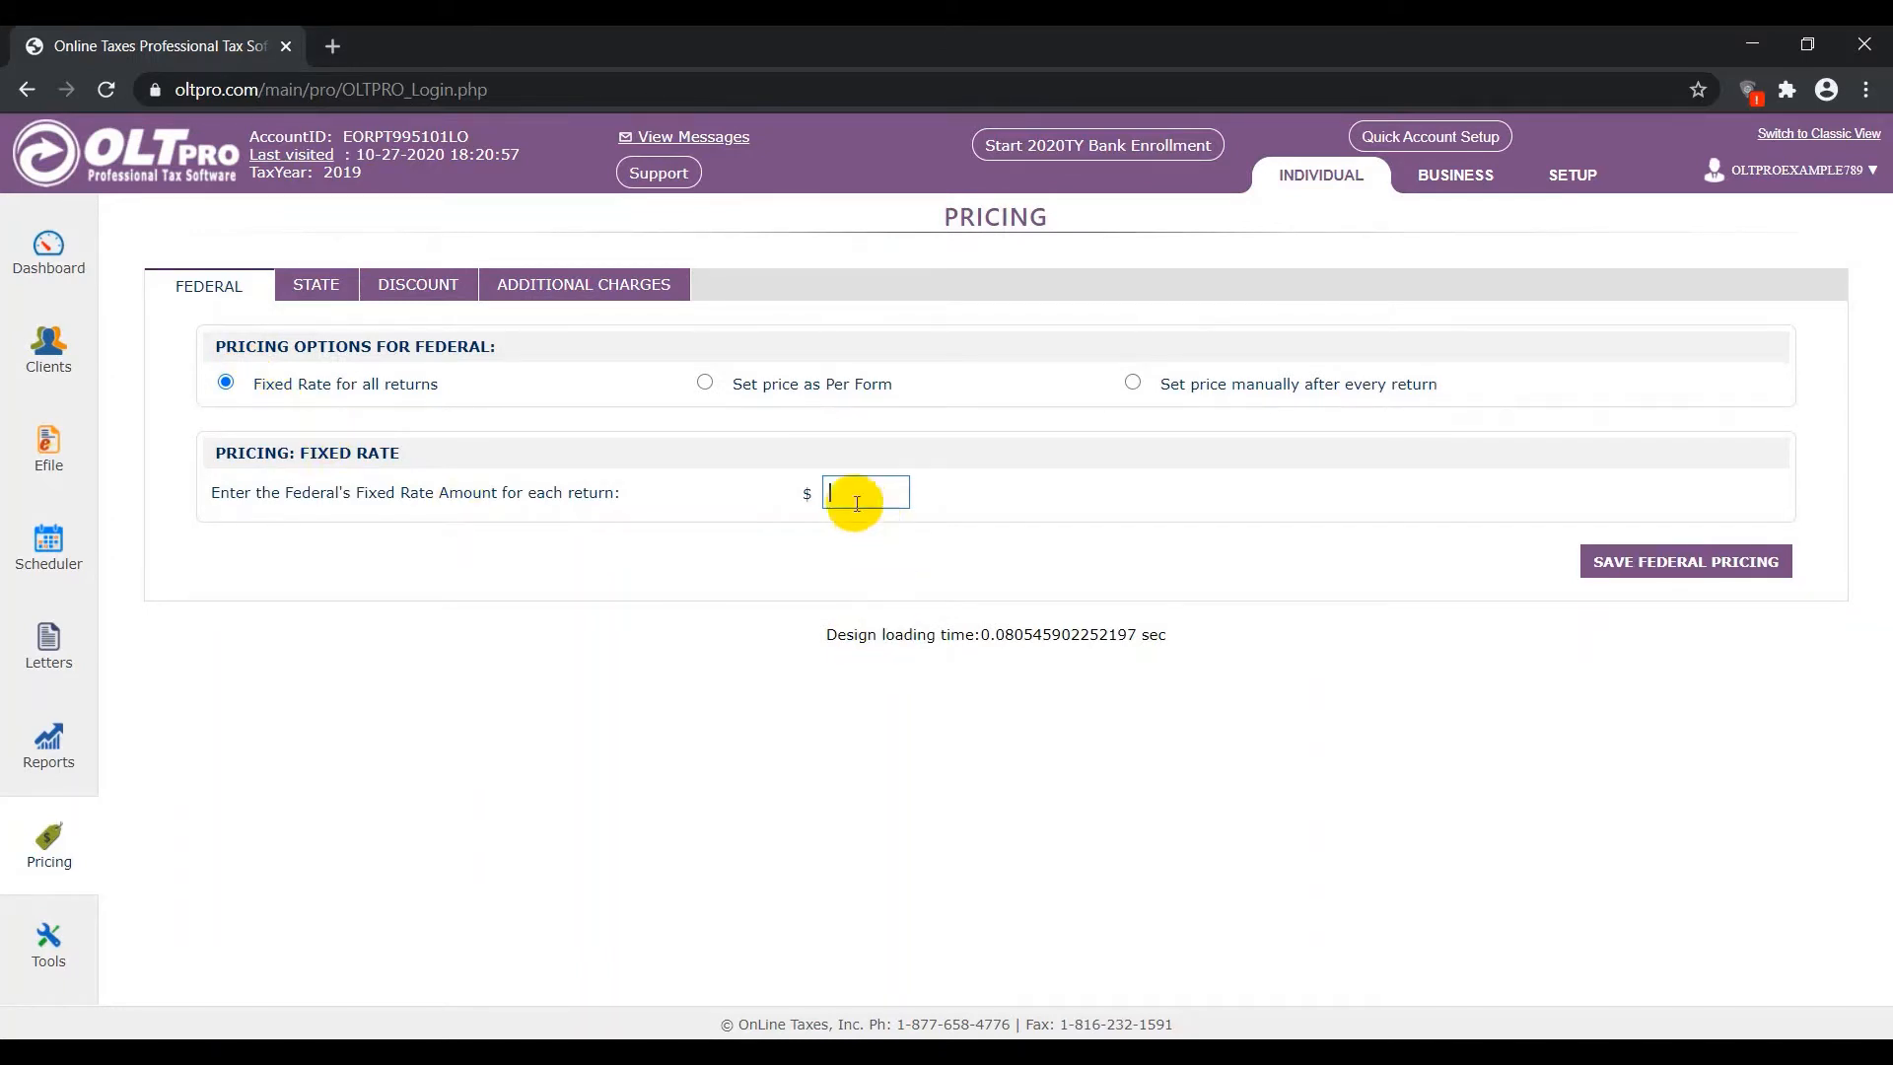
type("100")
Switch federal pricing to per-form rates and review the list of main forms.
left_click(709, 381)
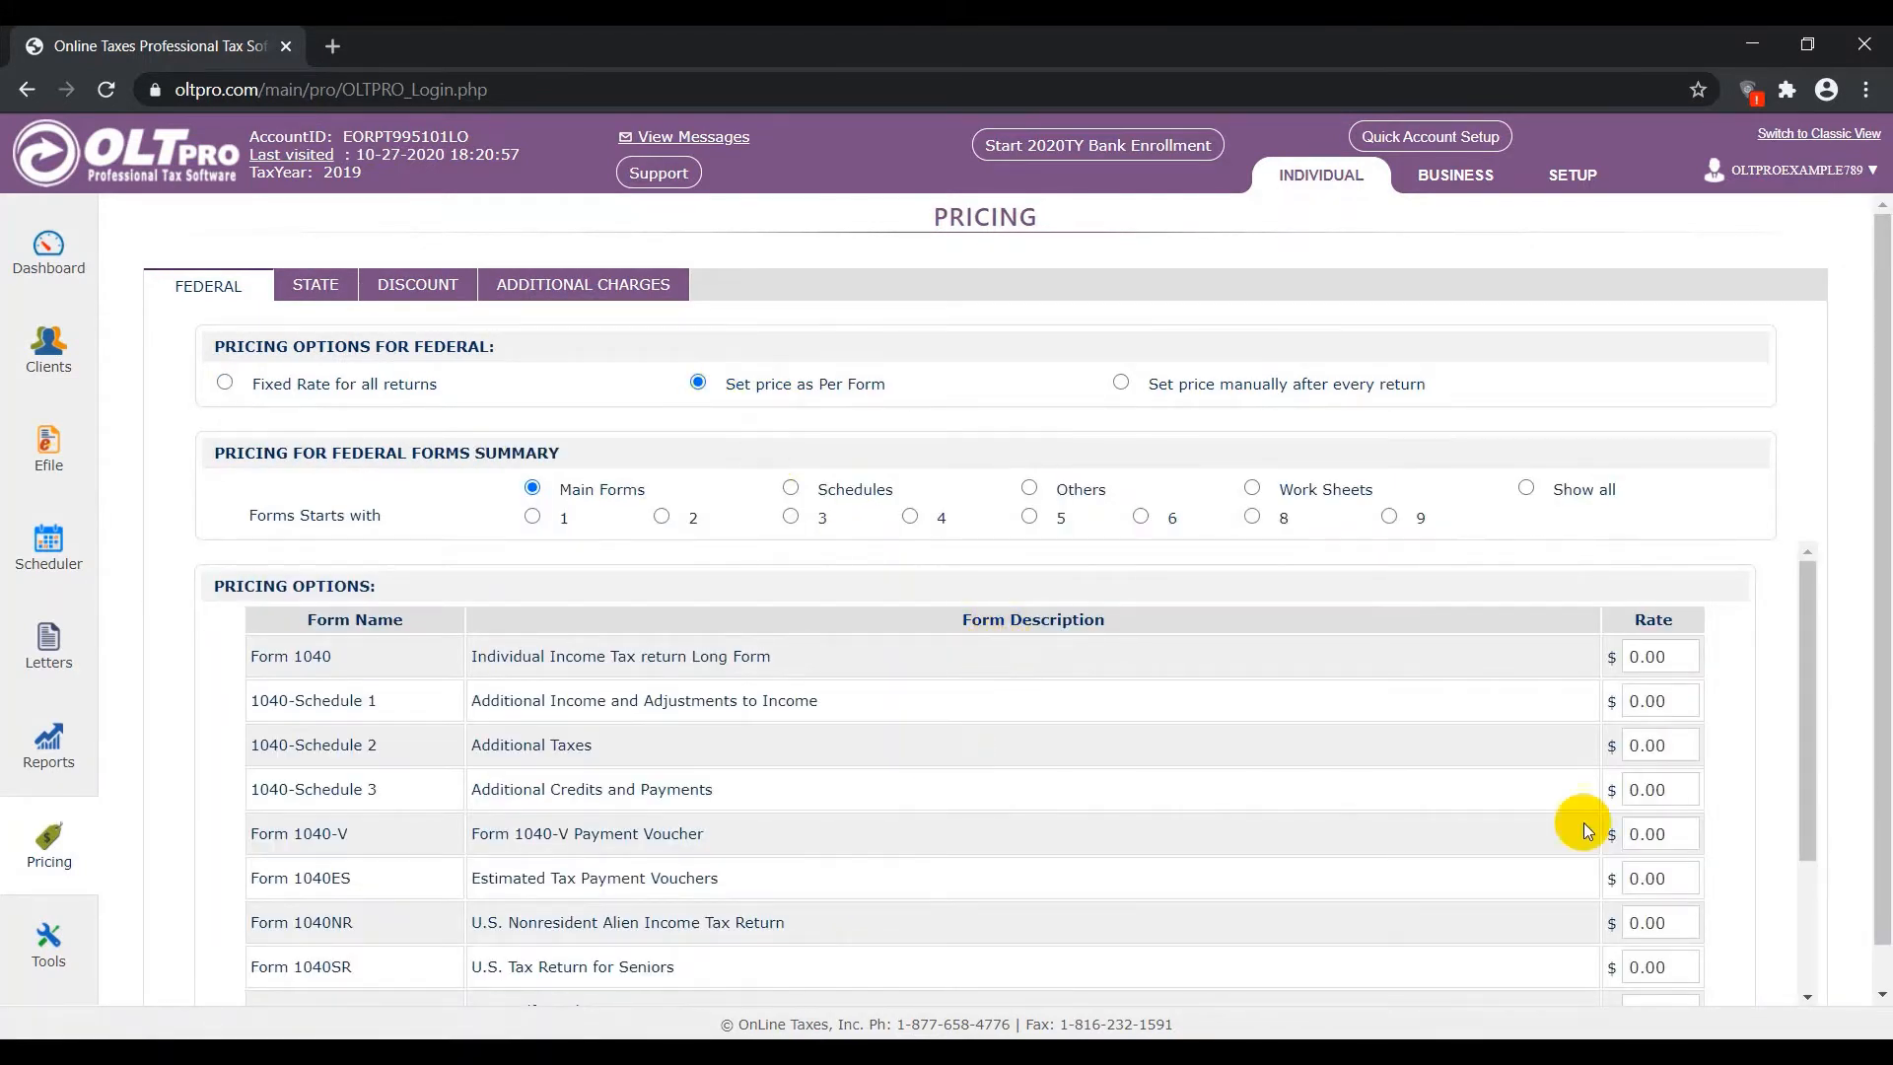
left_click_drag(1886, 743, 1888, 784)
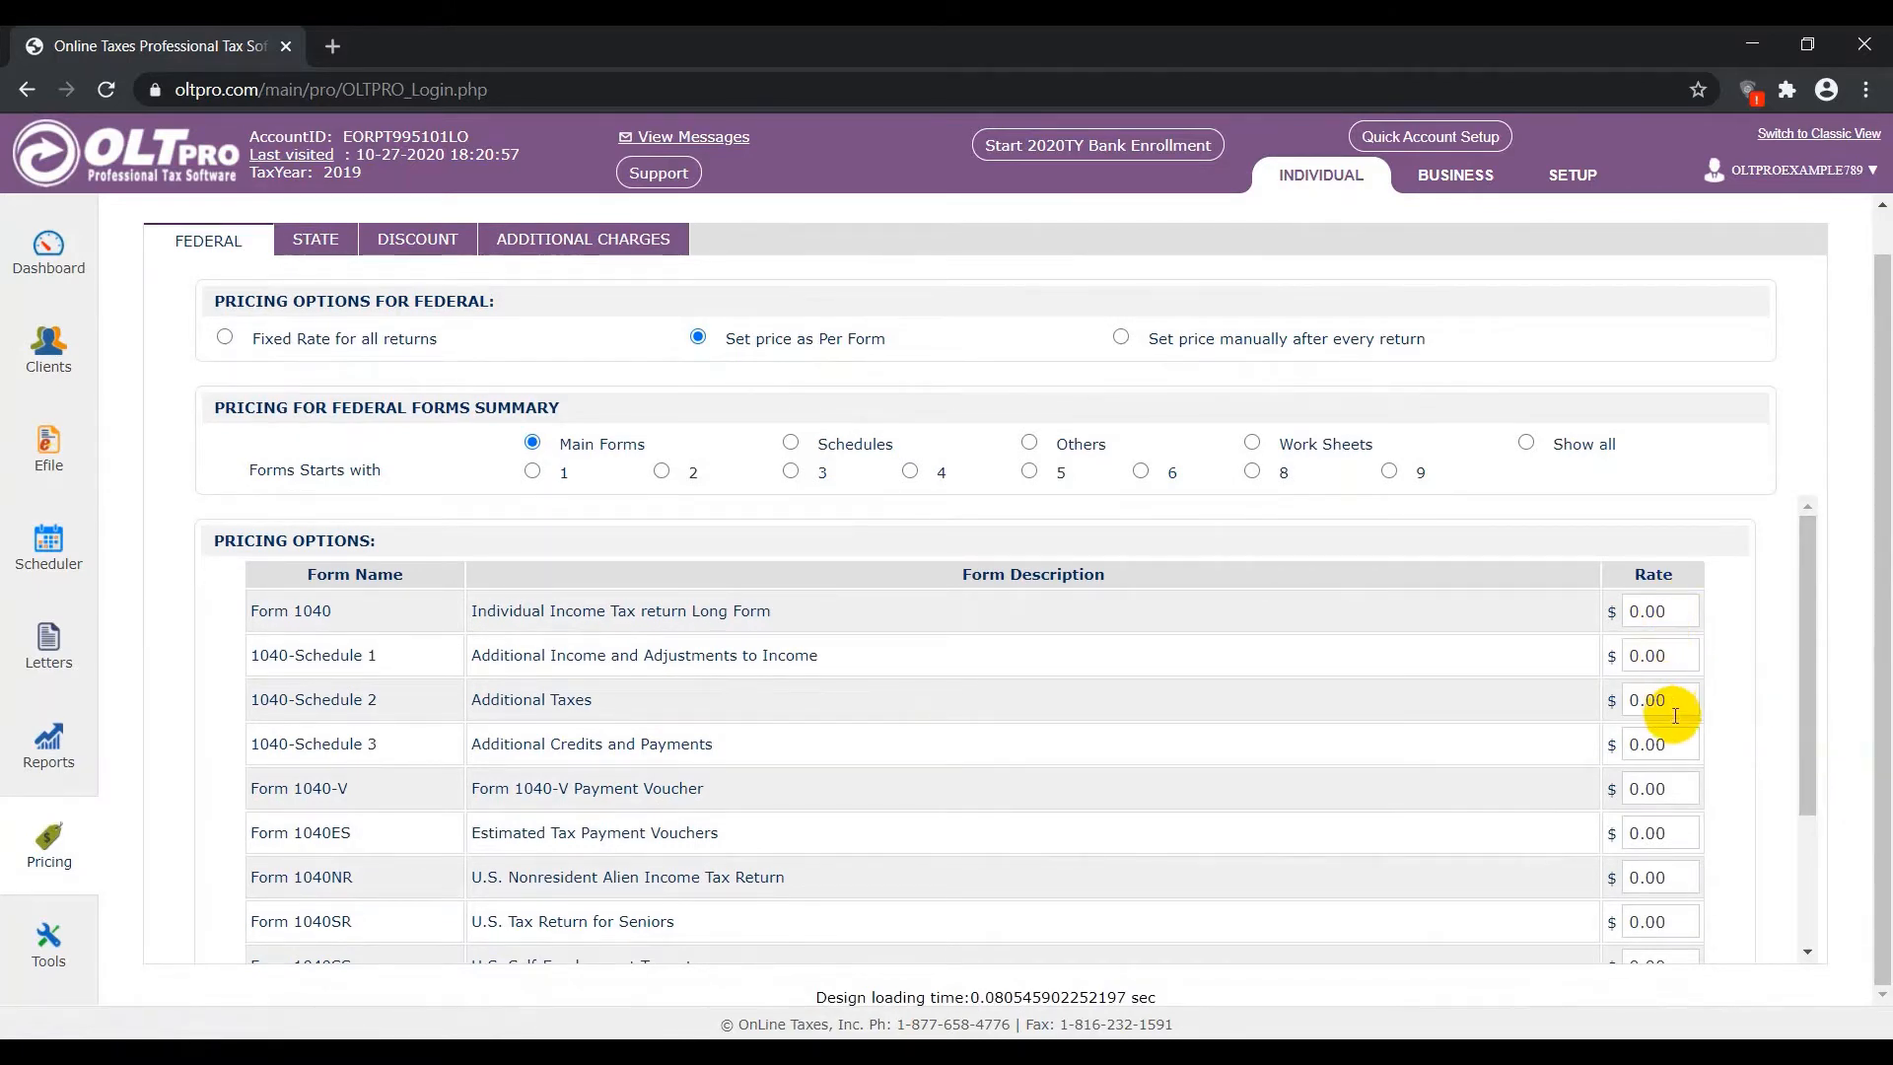
scroll(1660, 801, "down", 2)
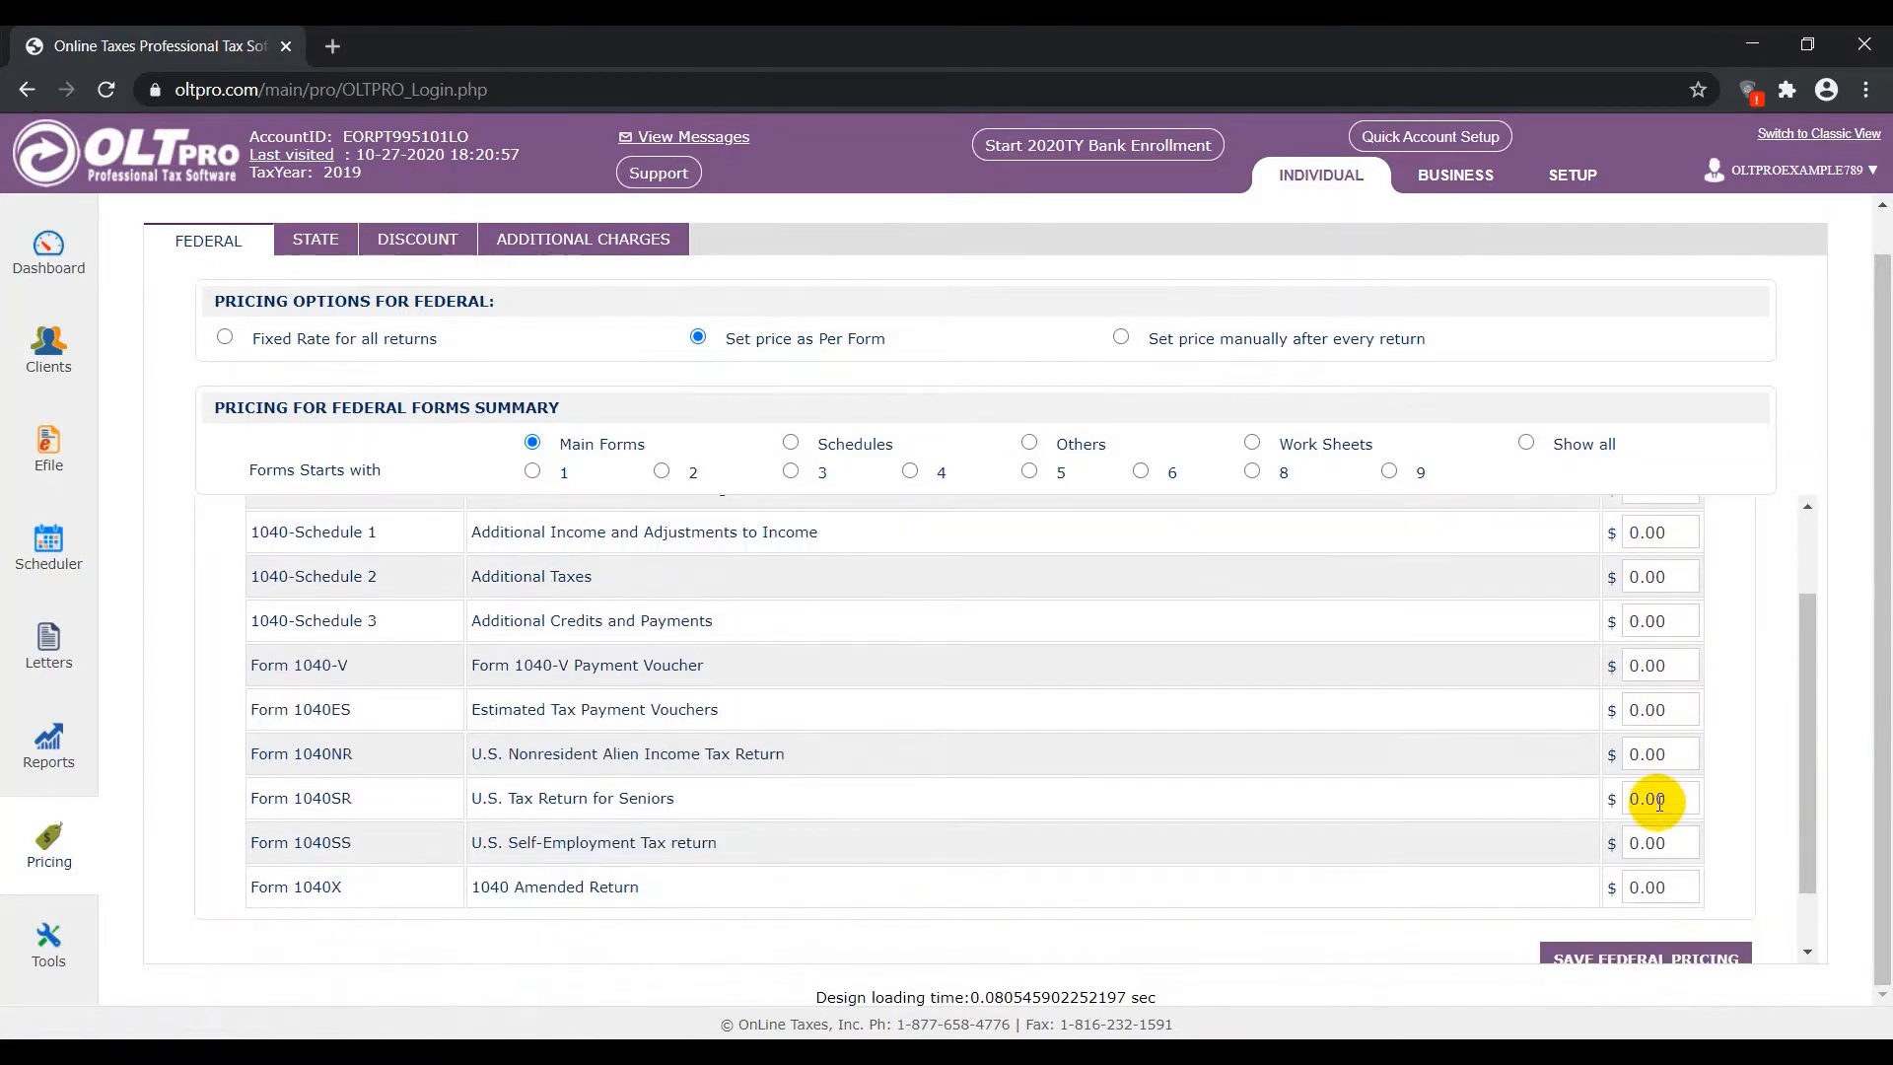
scroll(1659, 801, "up", 2)
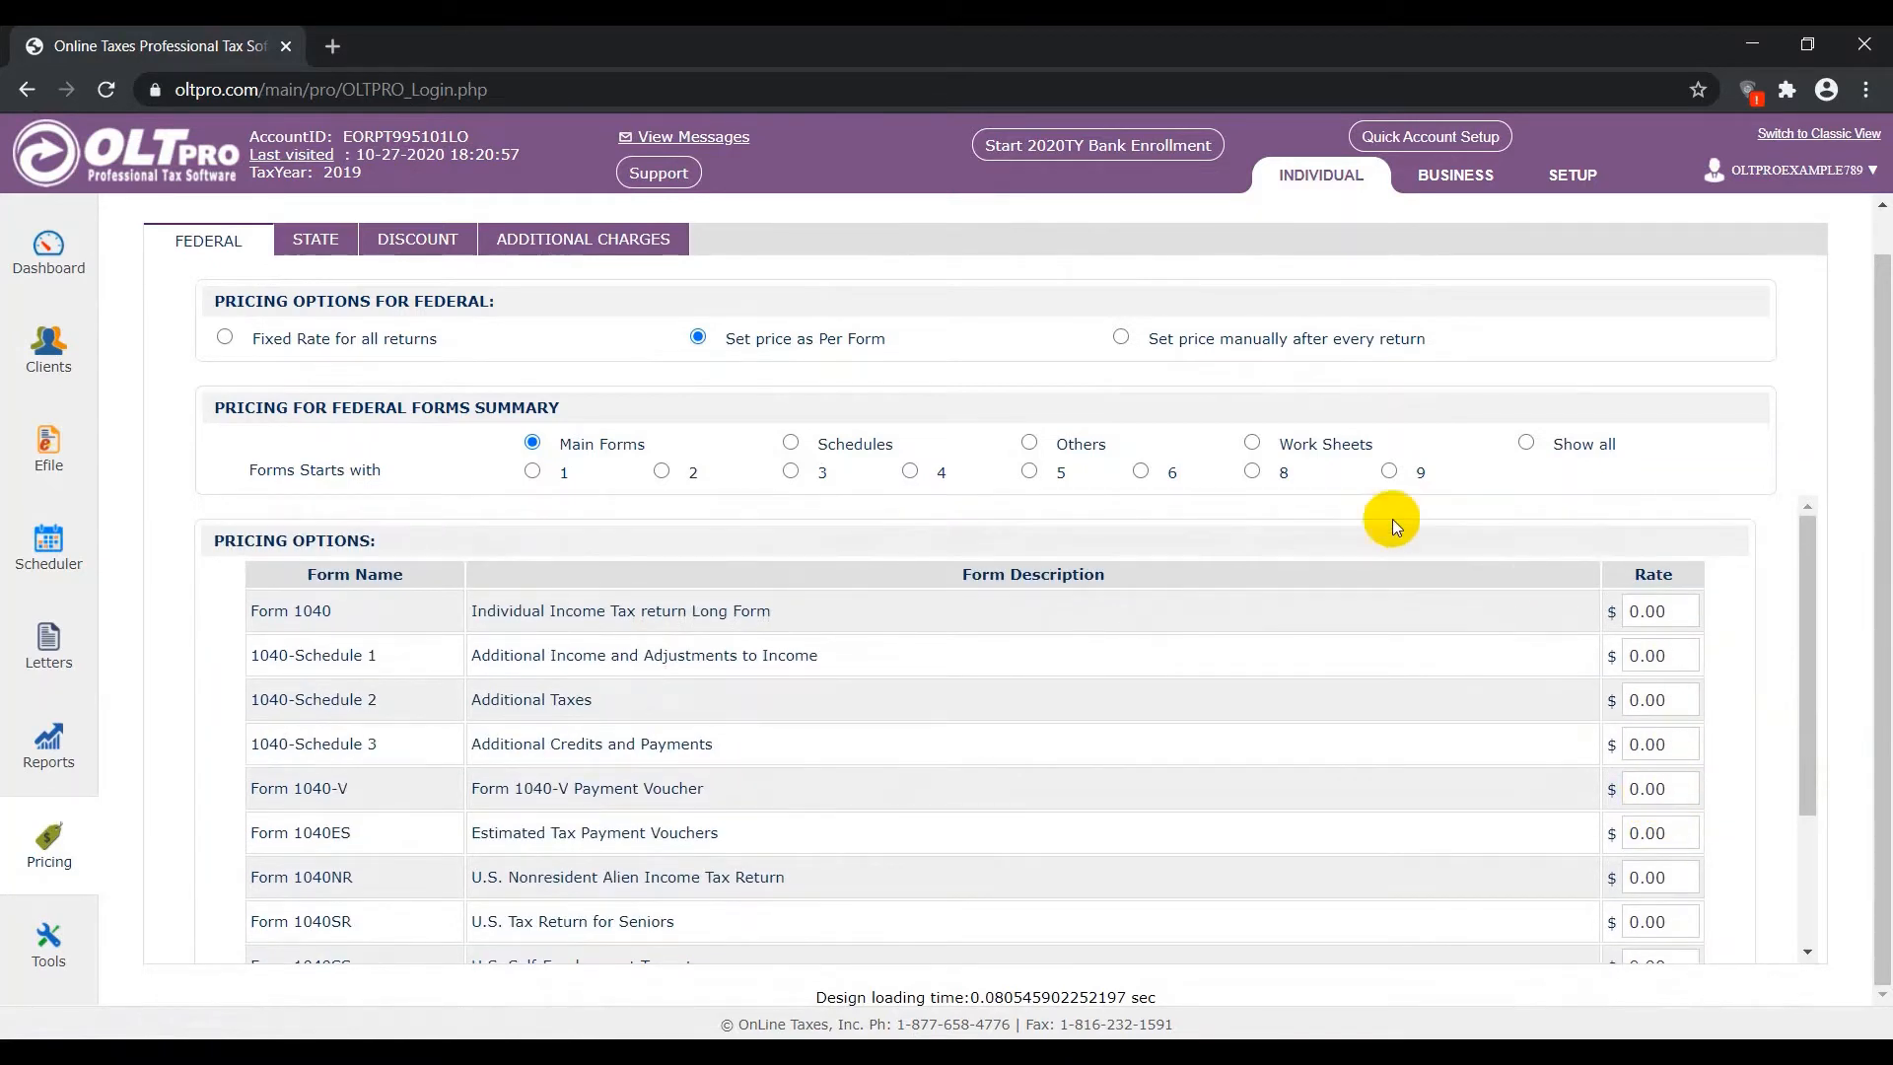
Review the per-form federal rates for schedules, other forms, worksheets and the complete list of all forms.
left_click(790, 442)
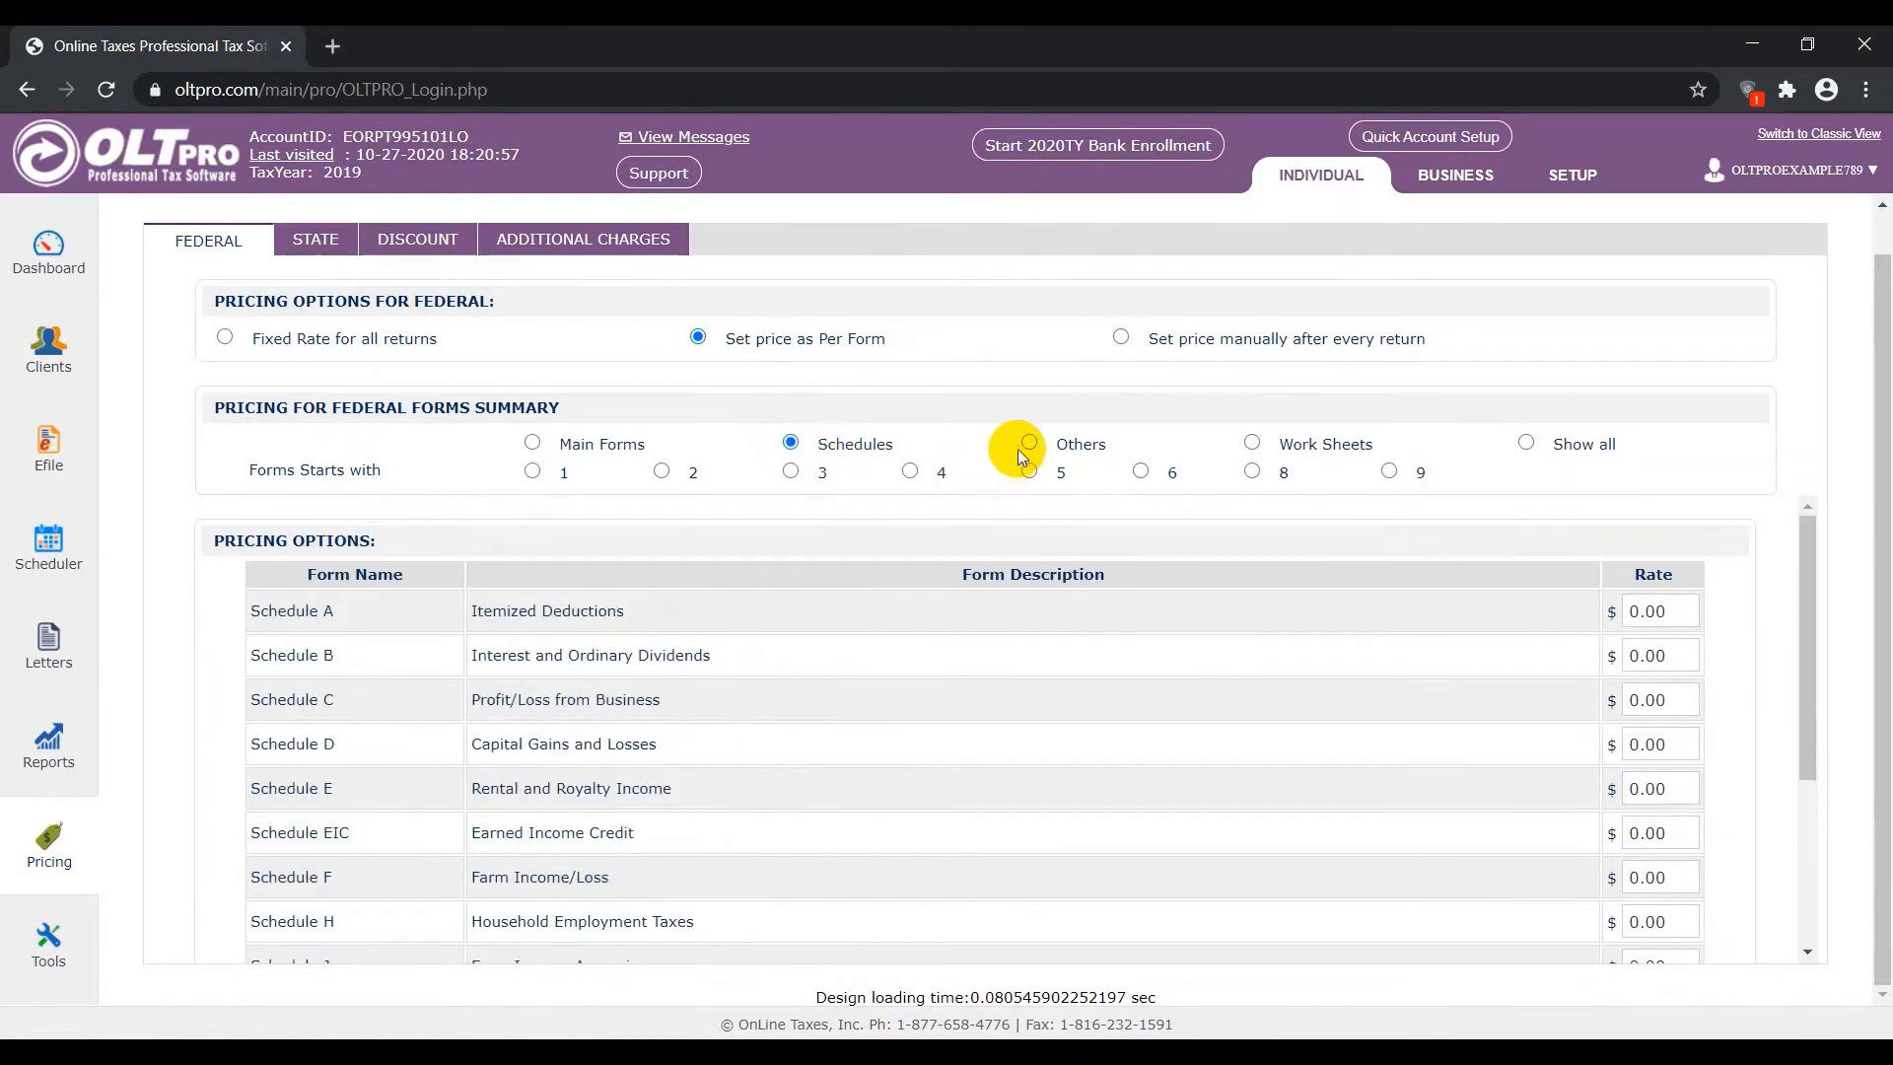
left_click(1029, 443)
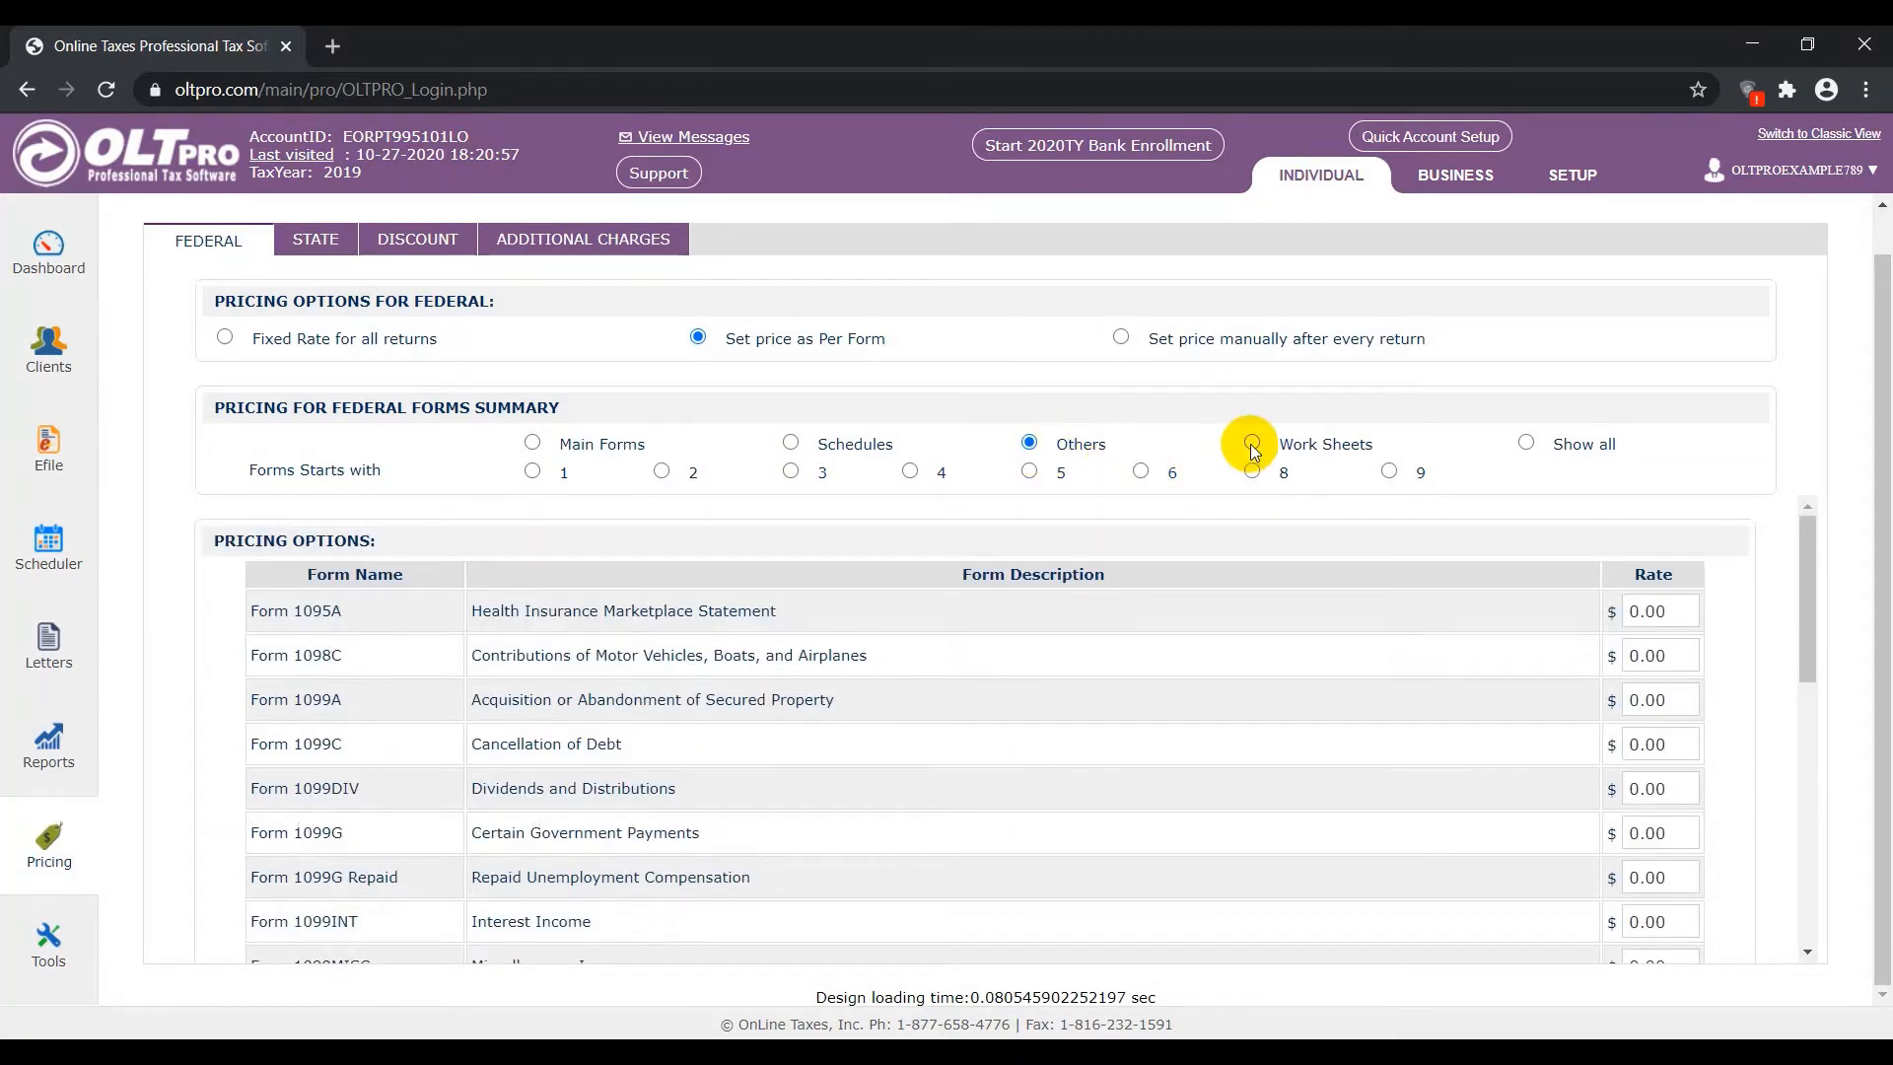
left_click(1252, 446)
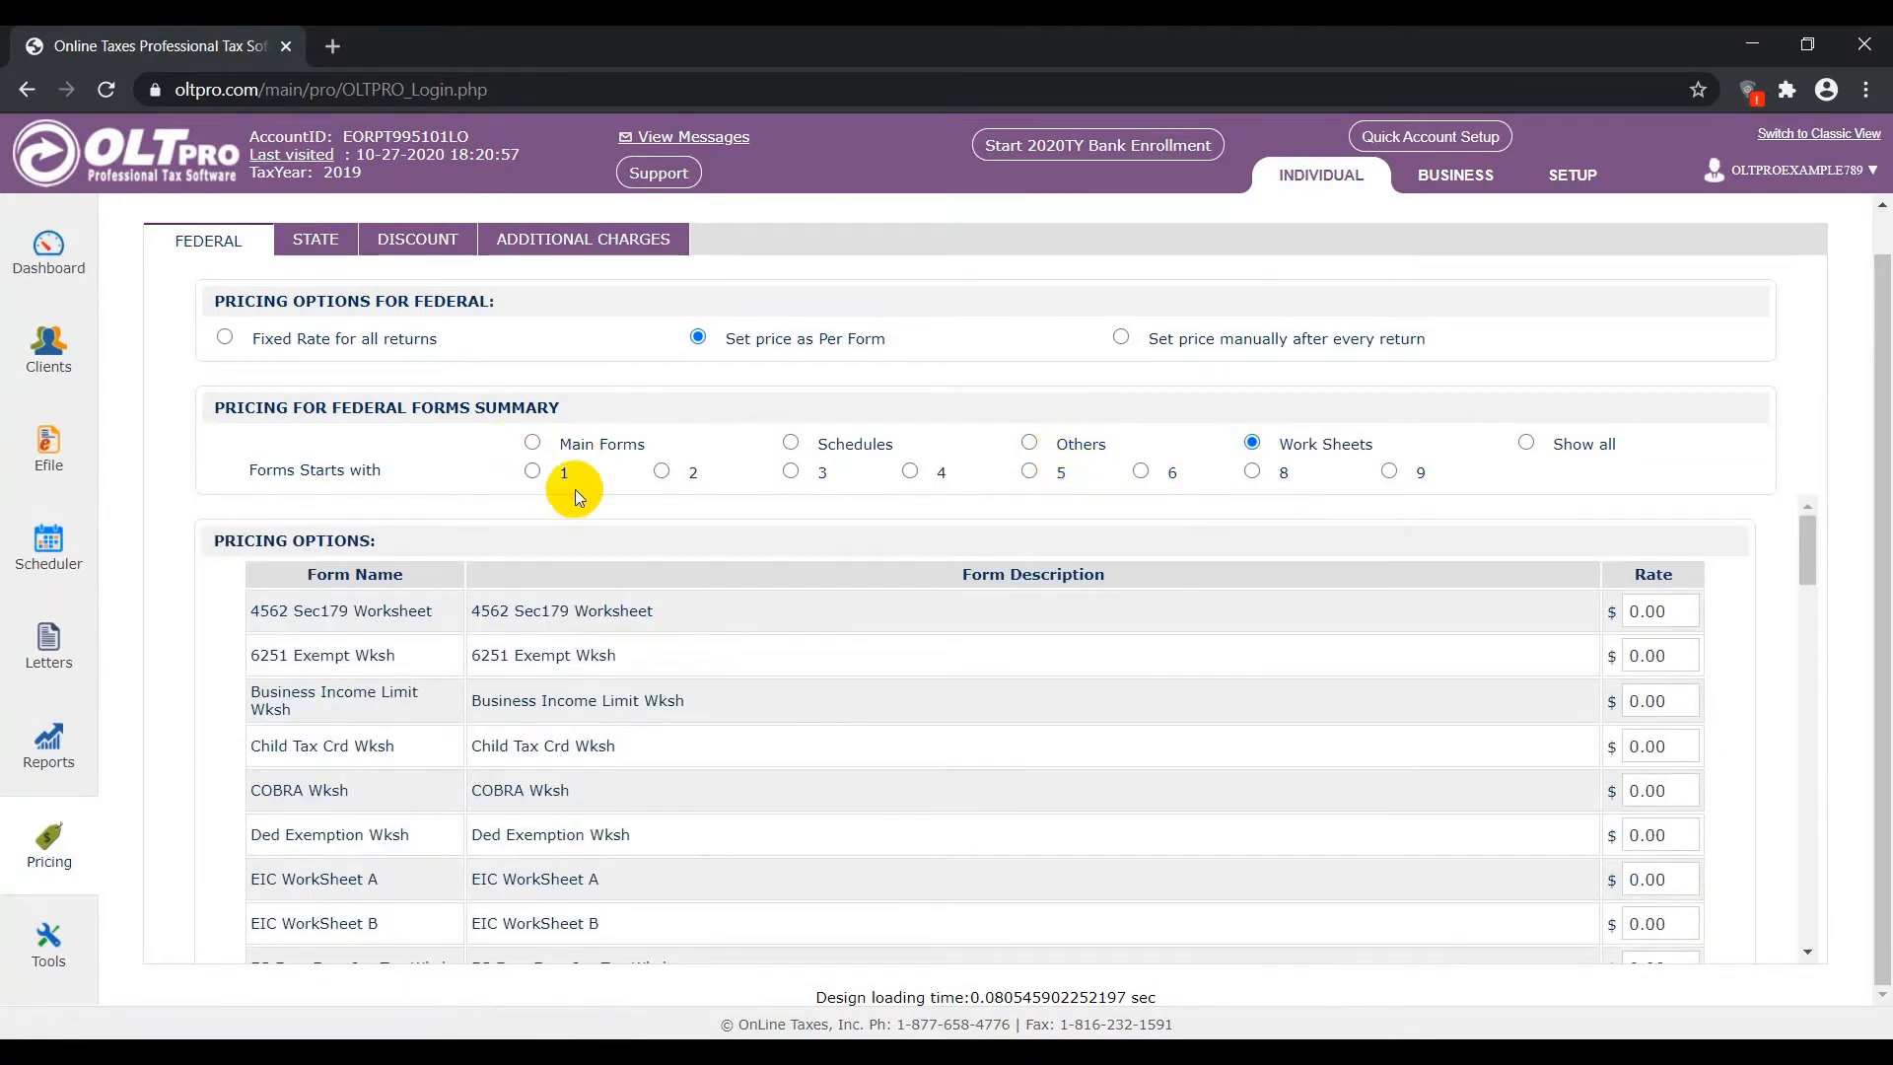
left_click(1531, 446)
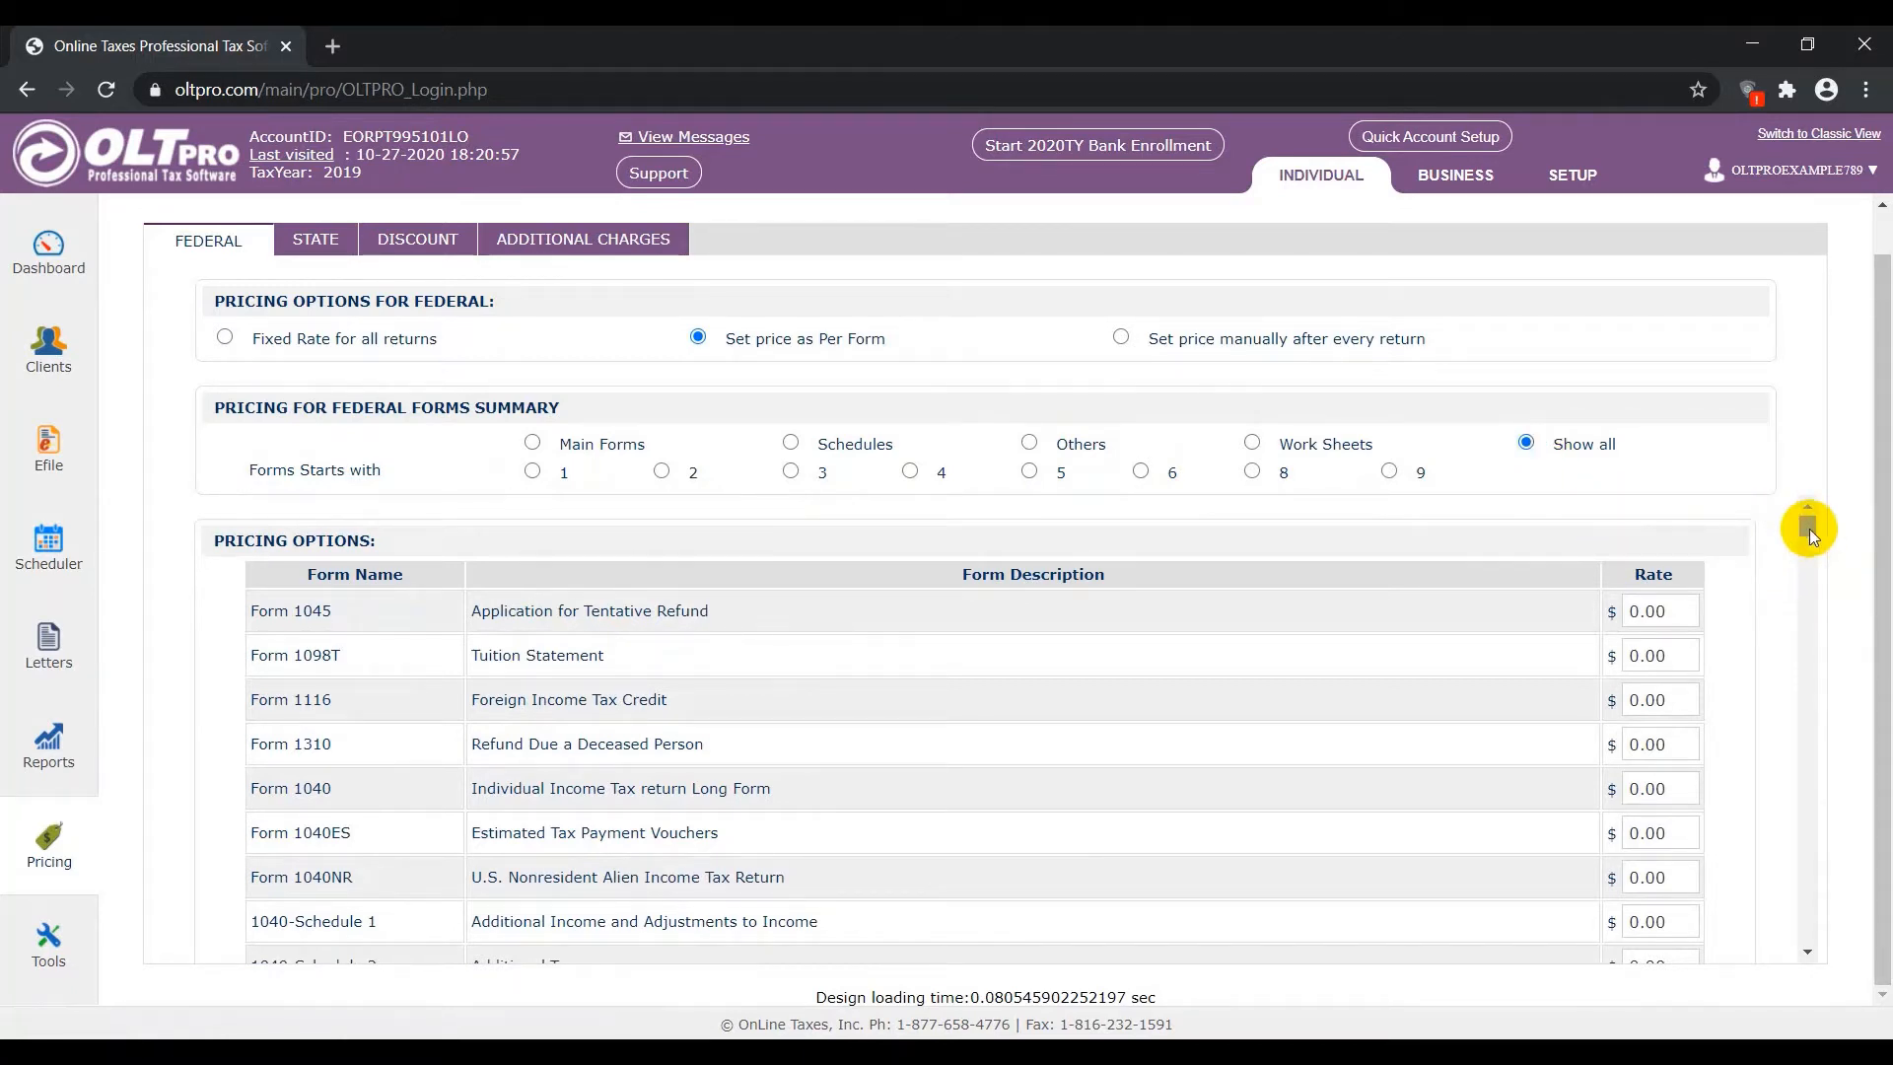
left_click_drag(1808, 528, 1825, 980)
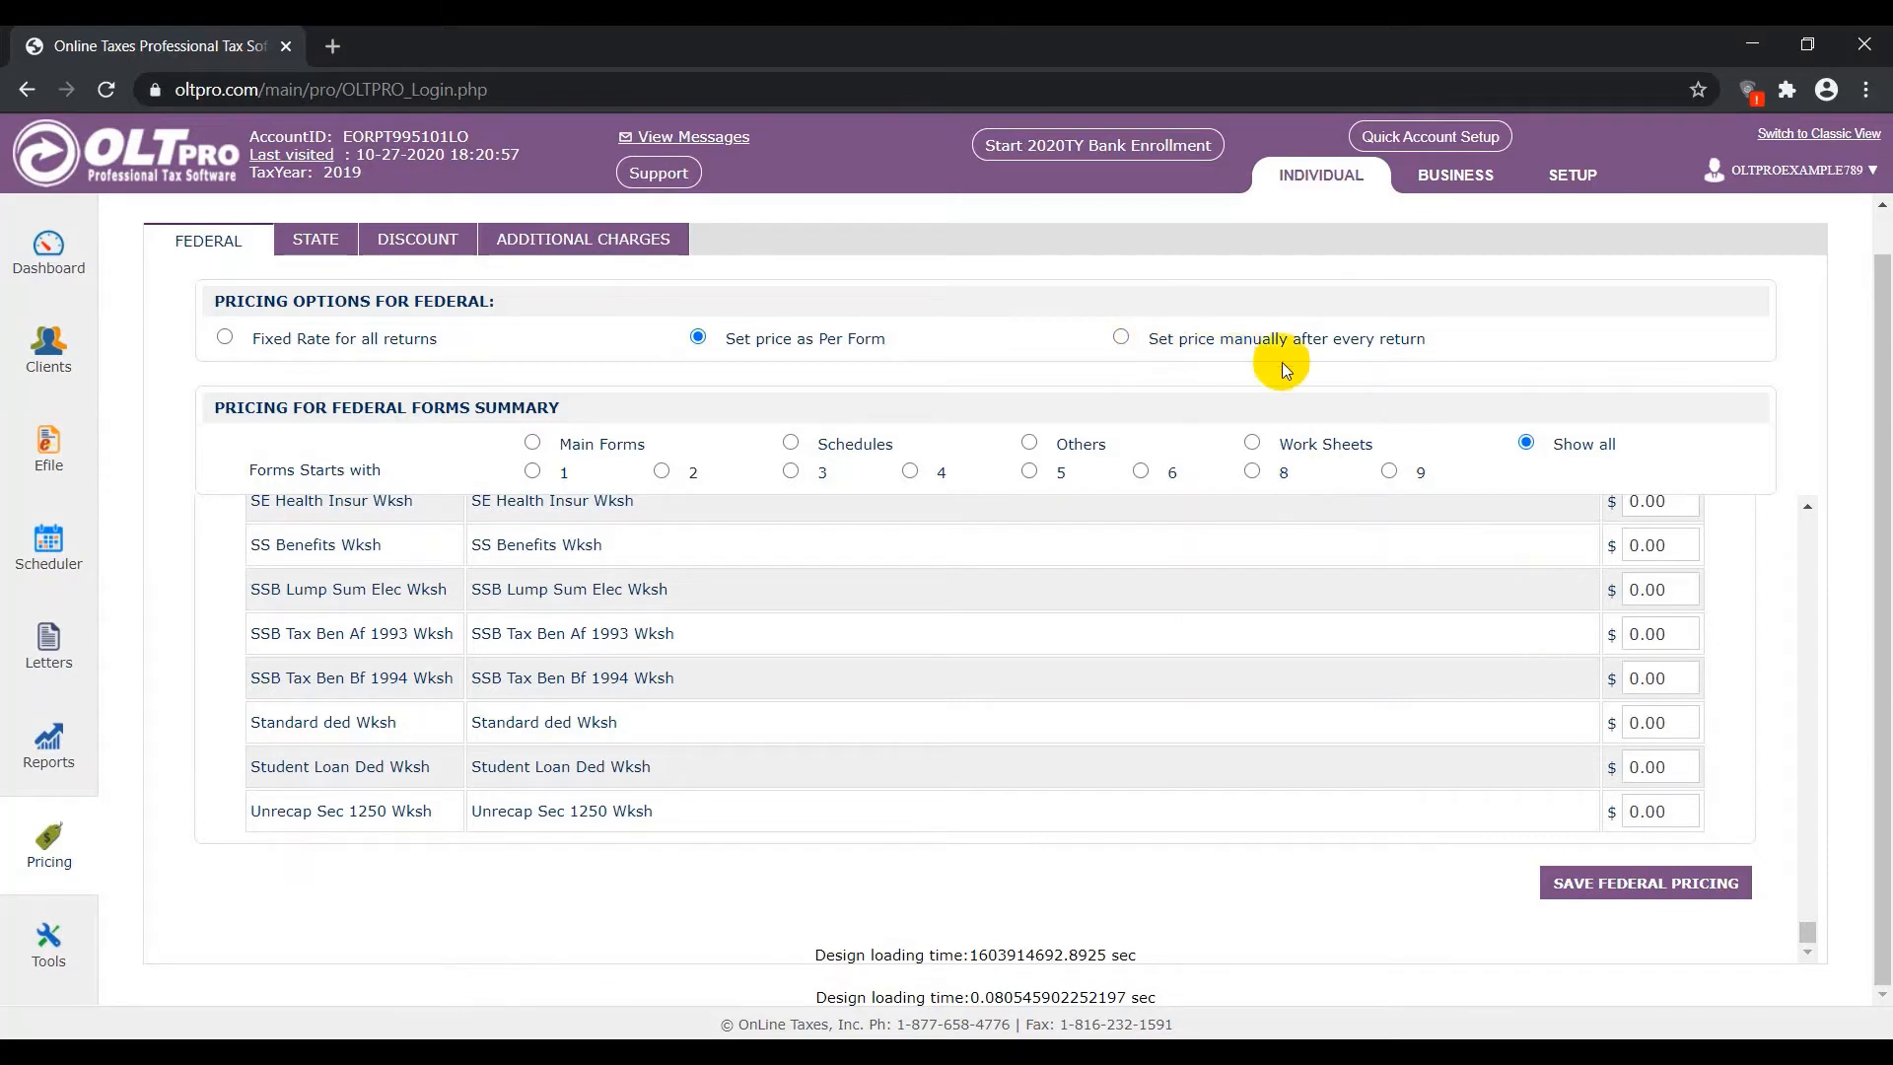
Set federal pricing to be priced manually after every return and save the federal pricing.
left_click(1120, 337)
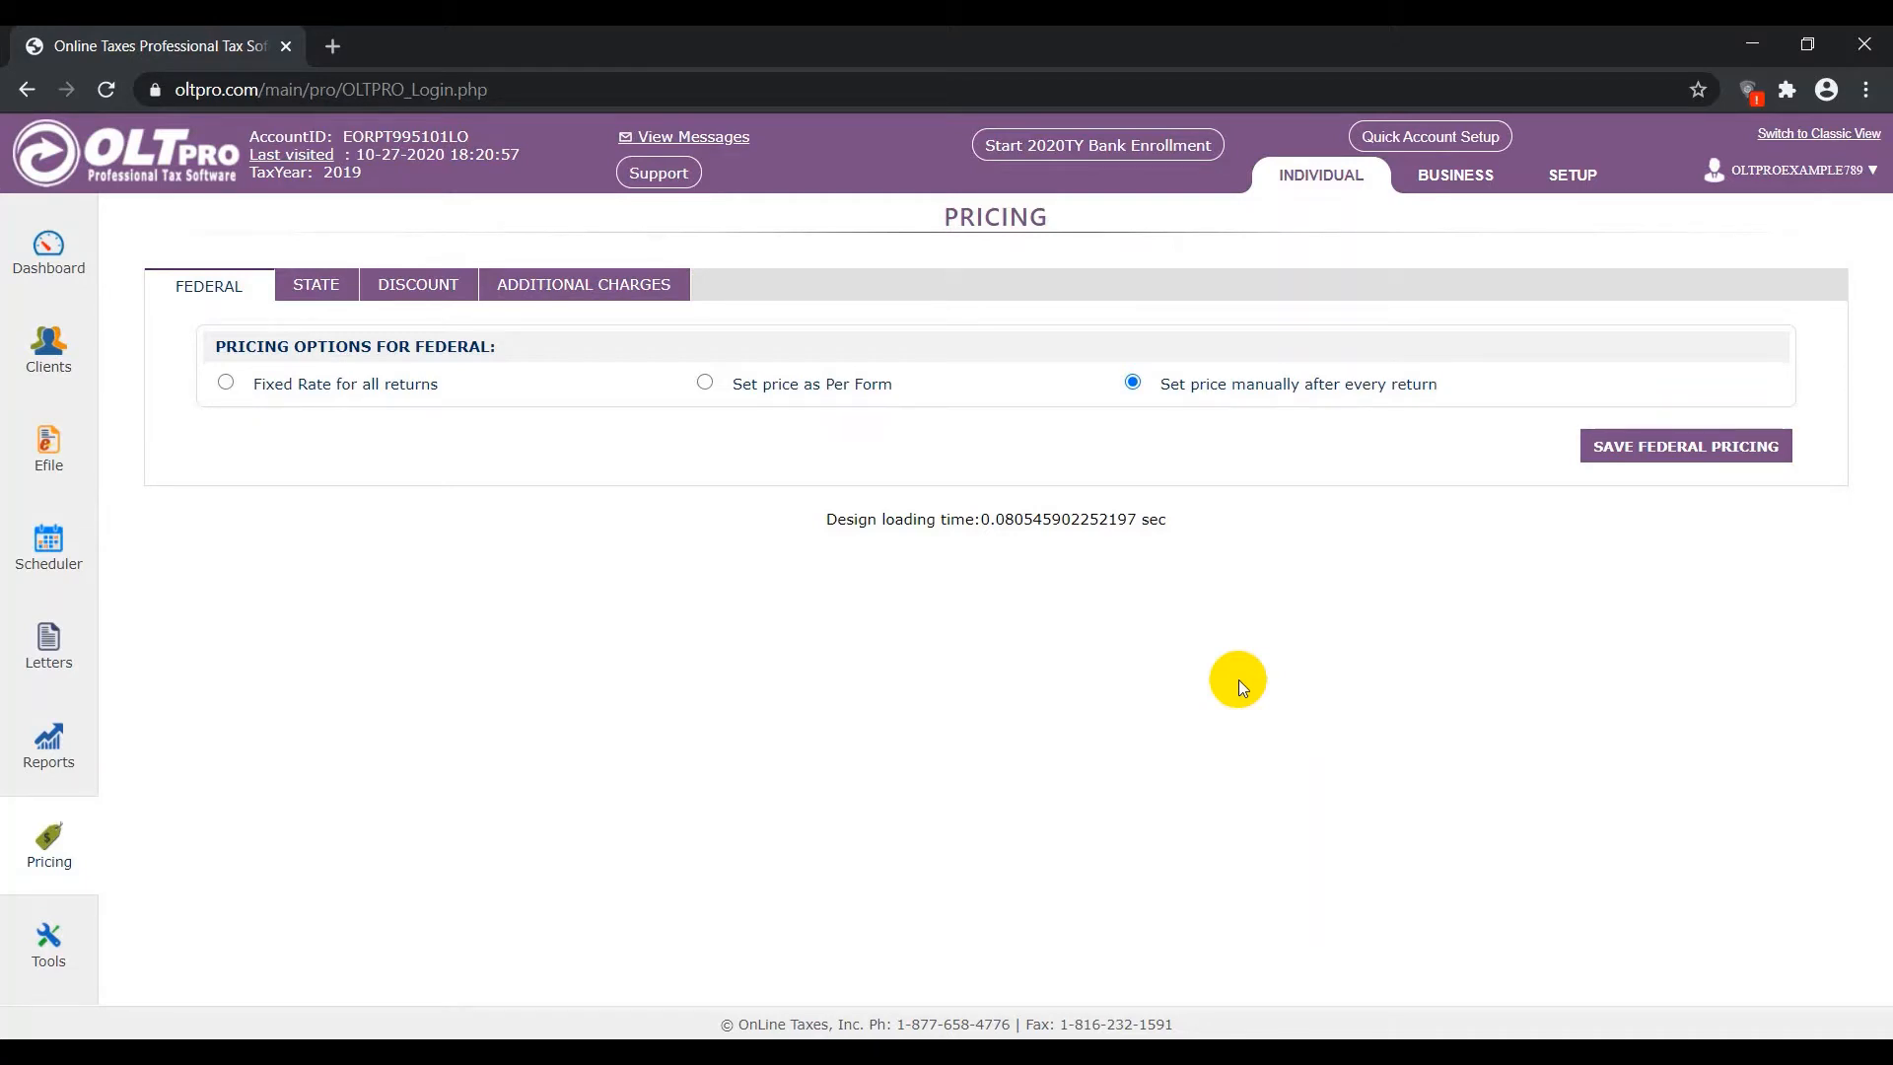
left_click(1673, 449)
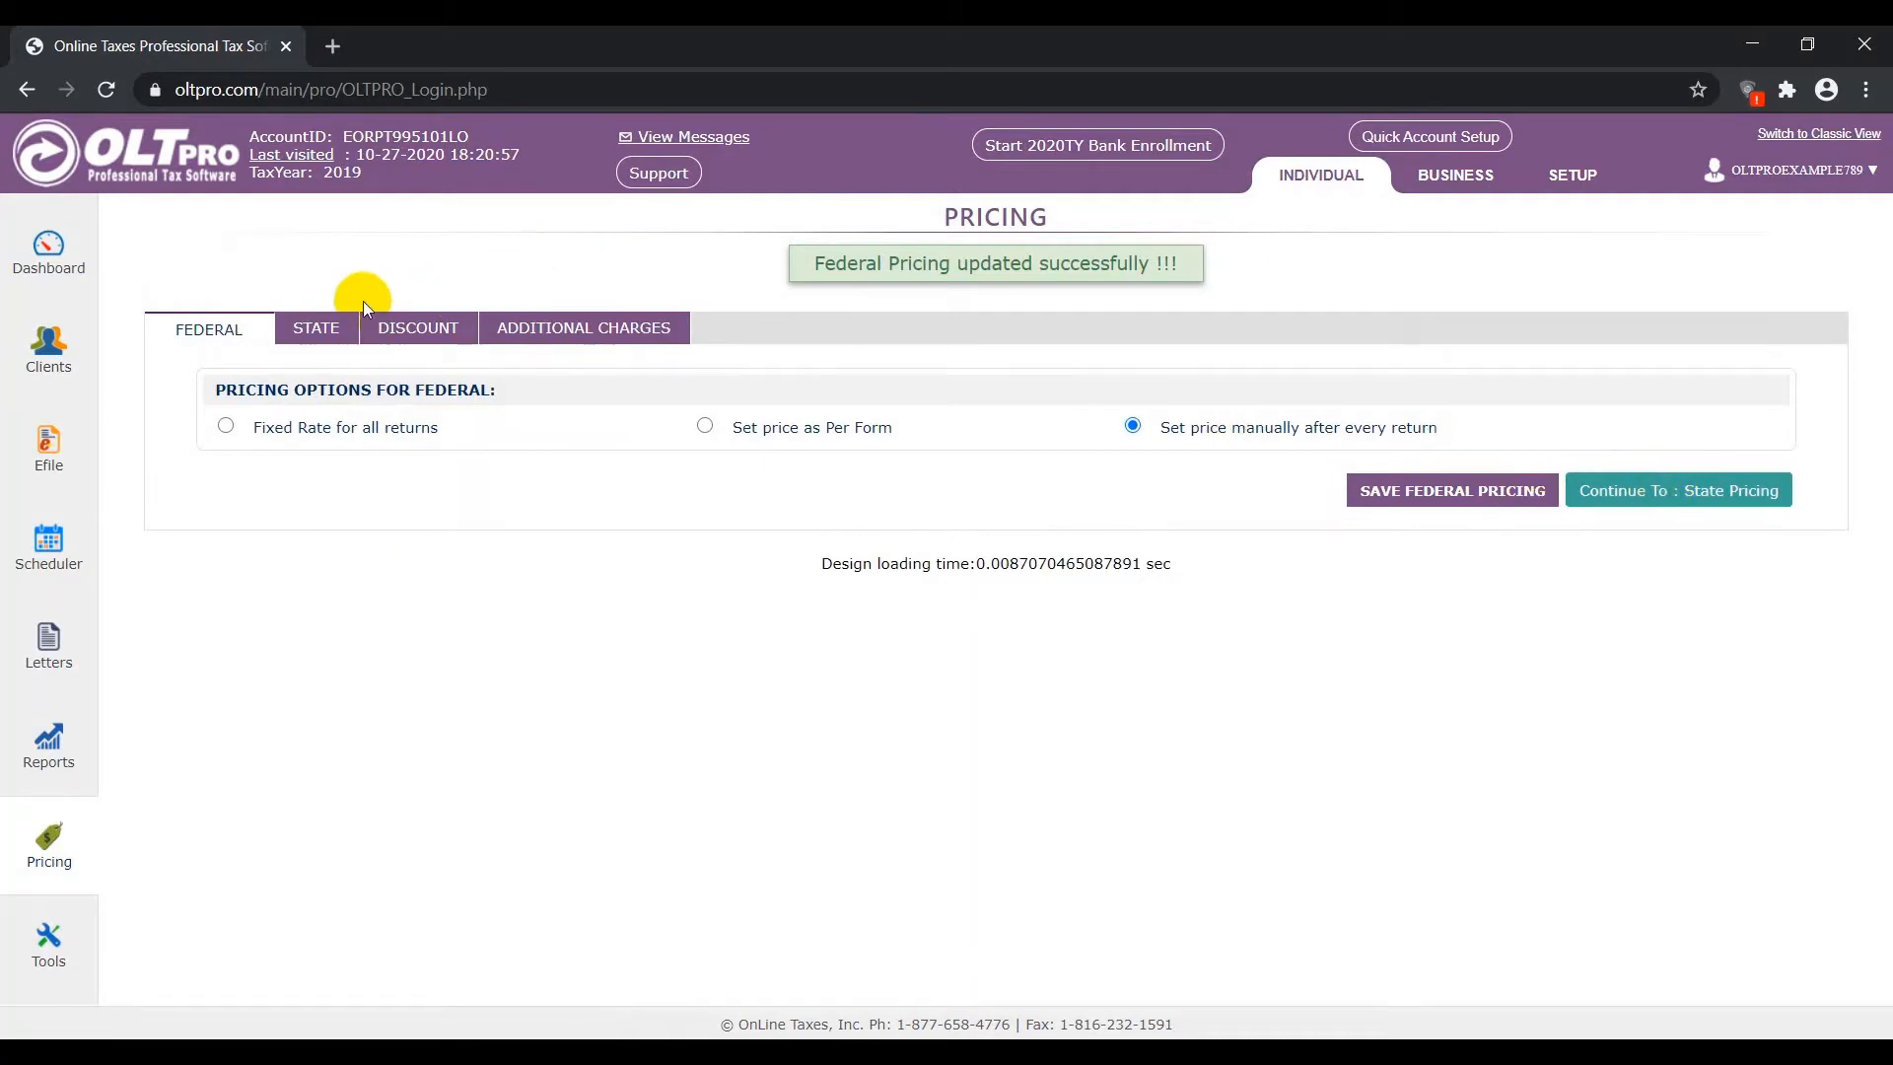
Continue to the state pricing and view the option that sets a price for each state.
left_click(1607, 493)
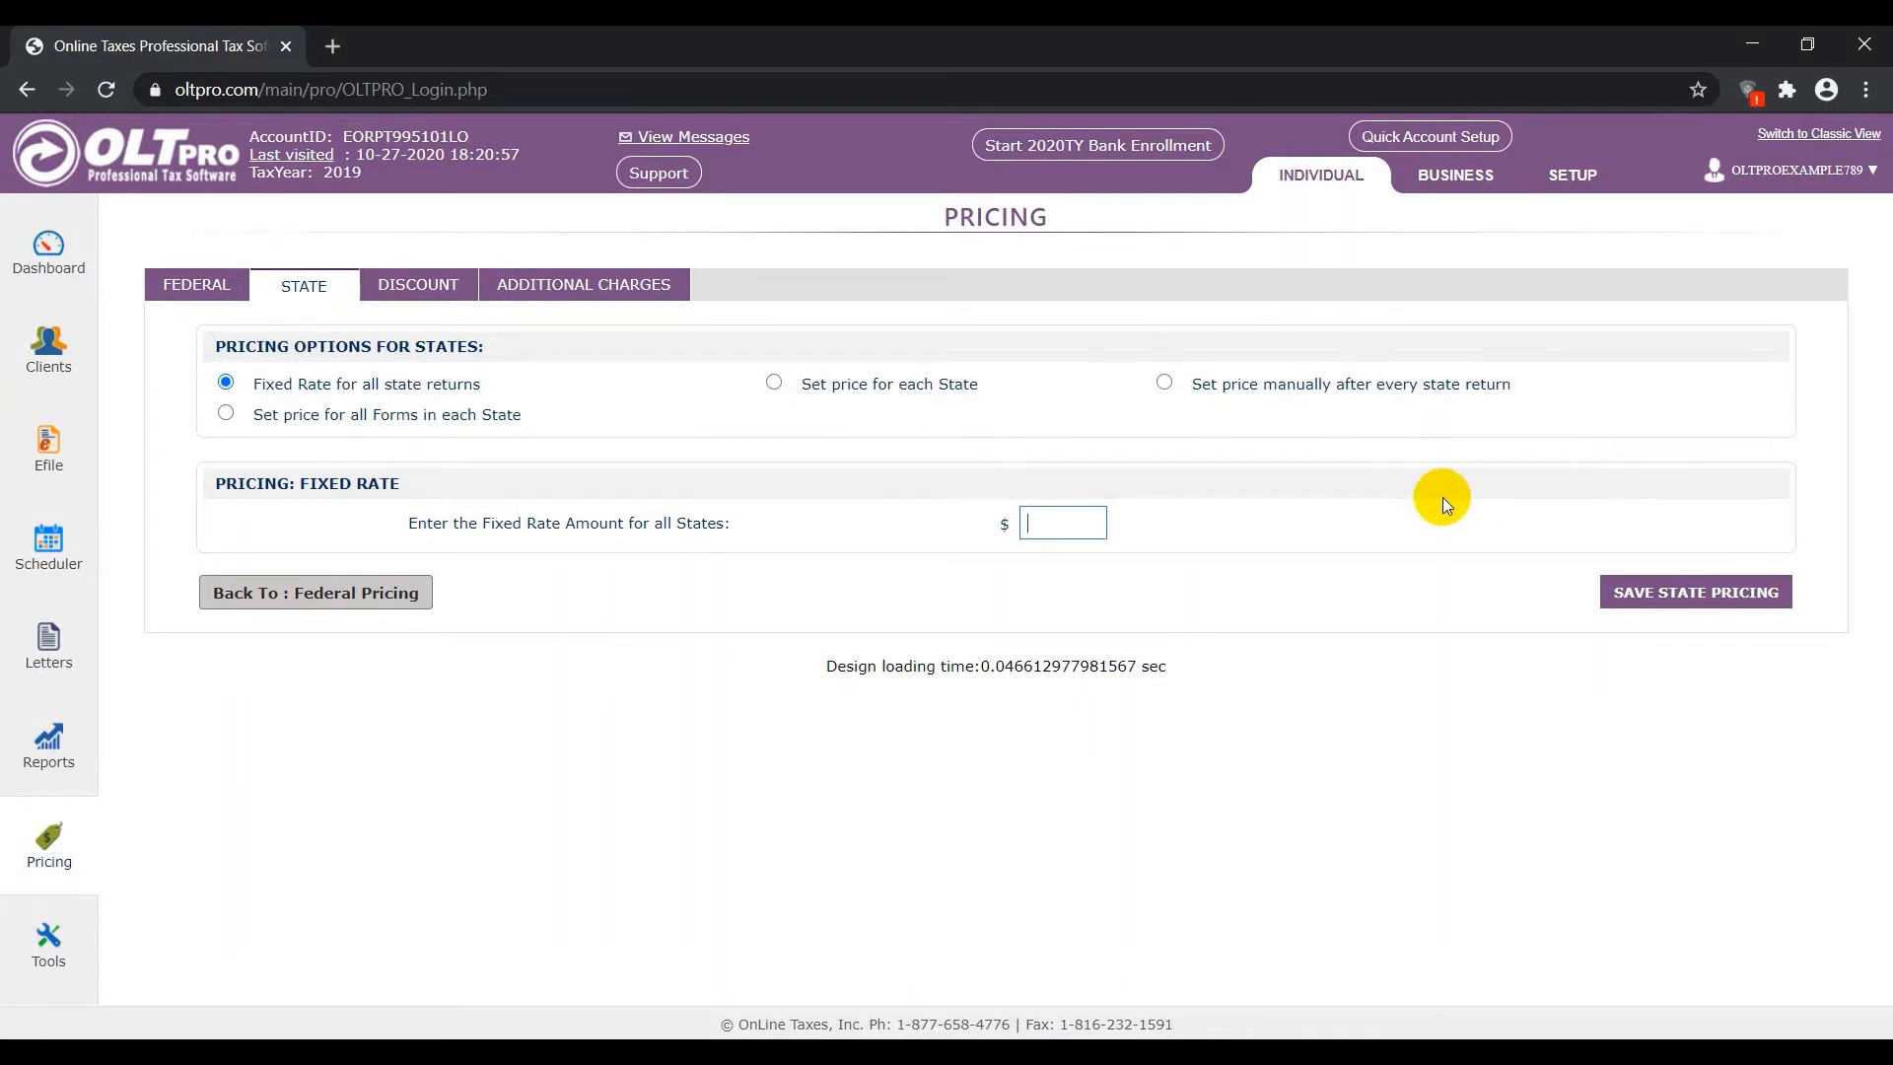
left_click(773, 384)
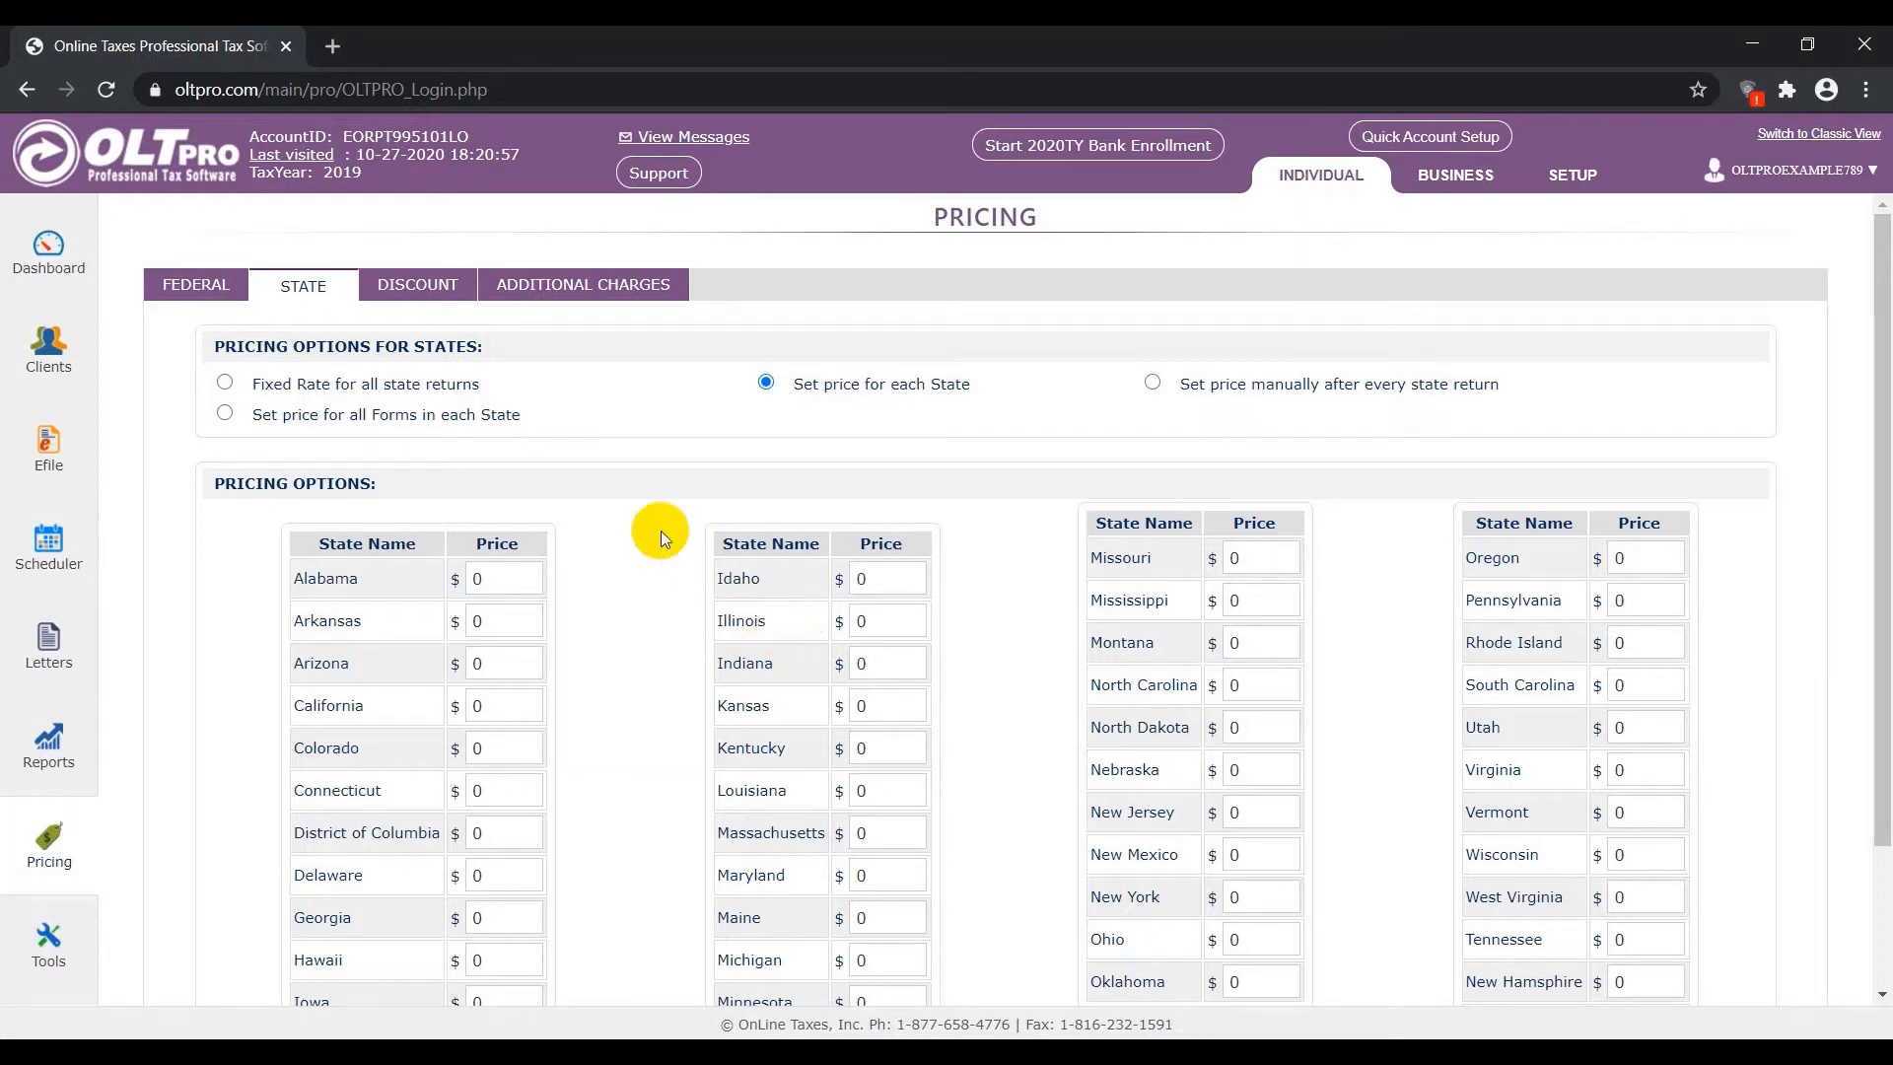
Examine the pricing option for all forms in each state, viewing the form lists for MO and CA.
left_click(226, 415)
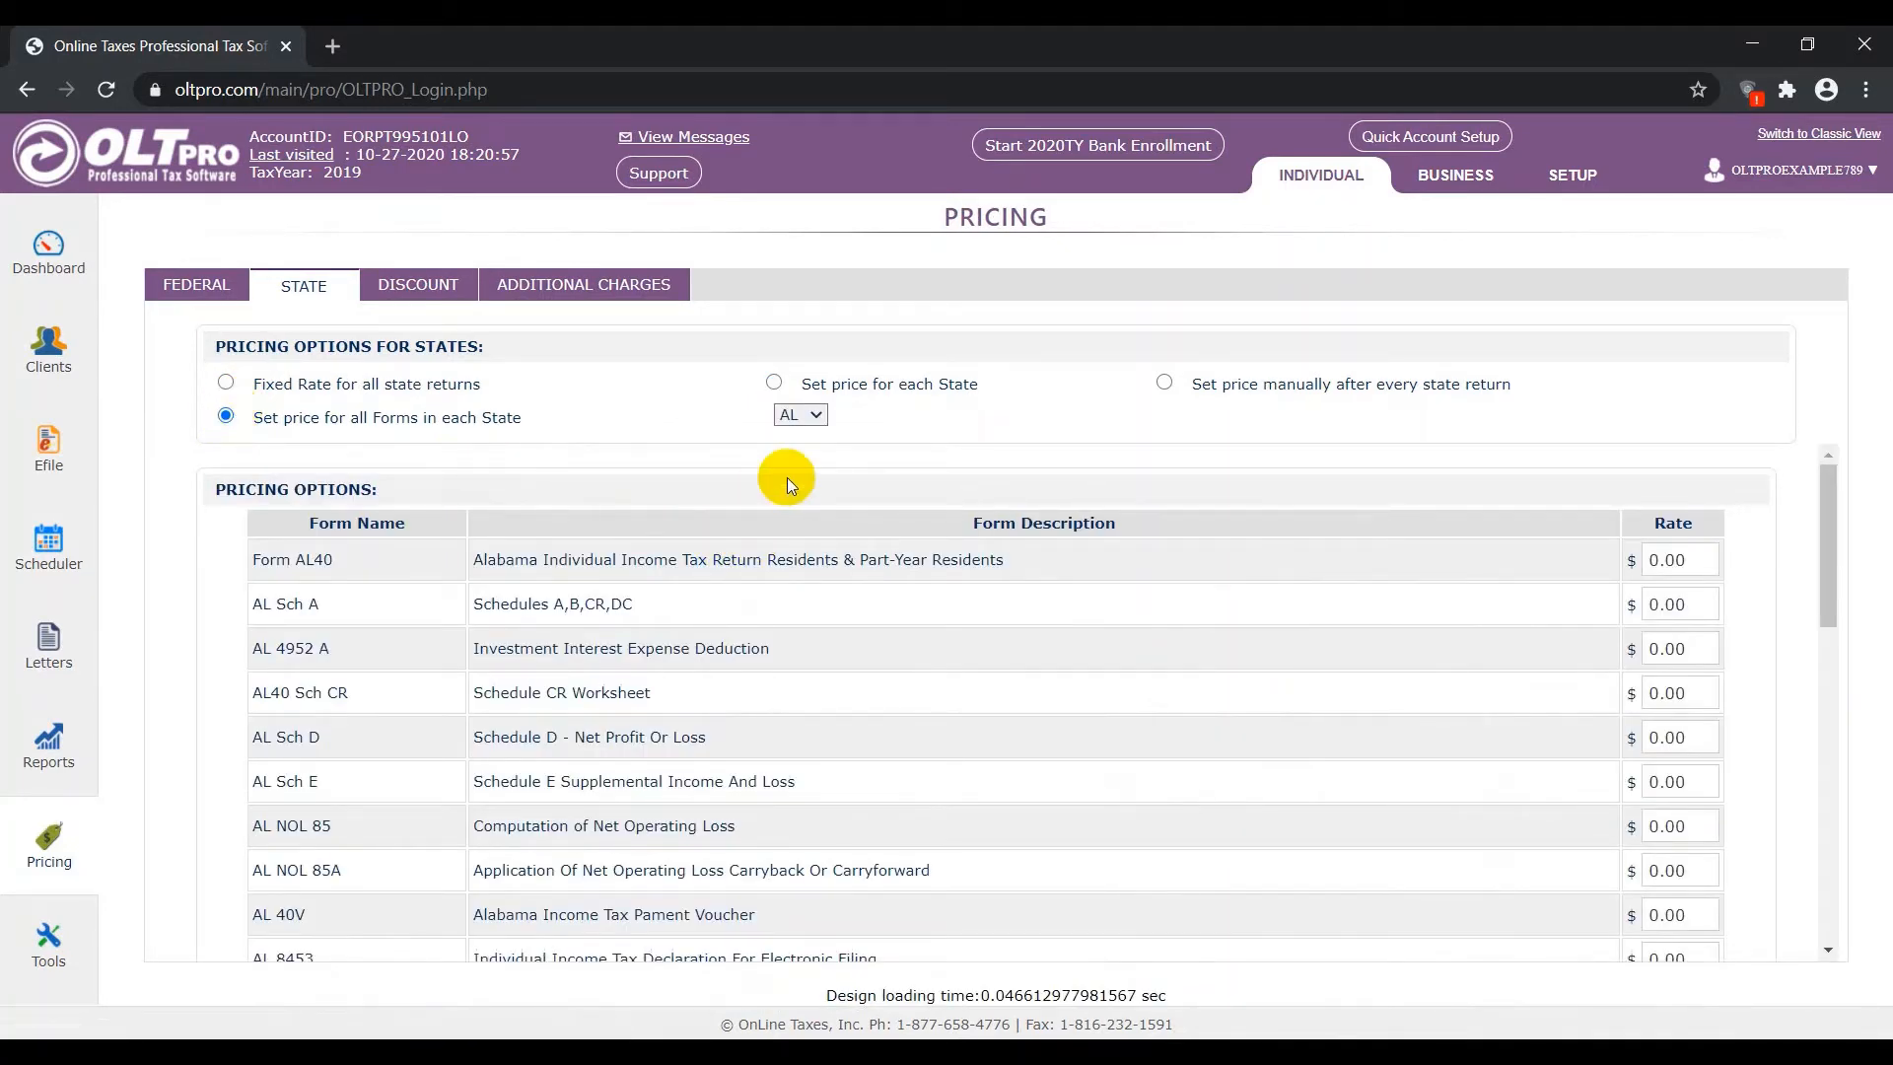
left_click(819, 413)
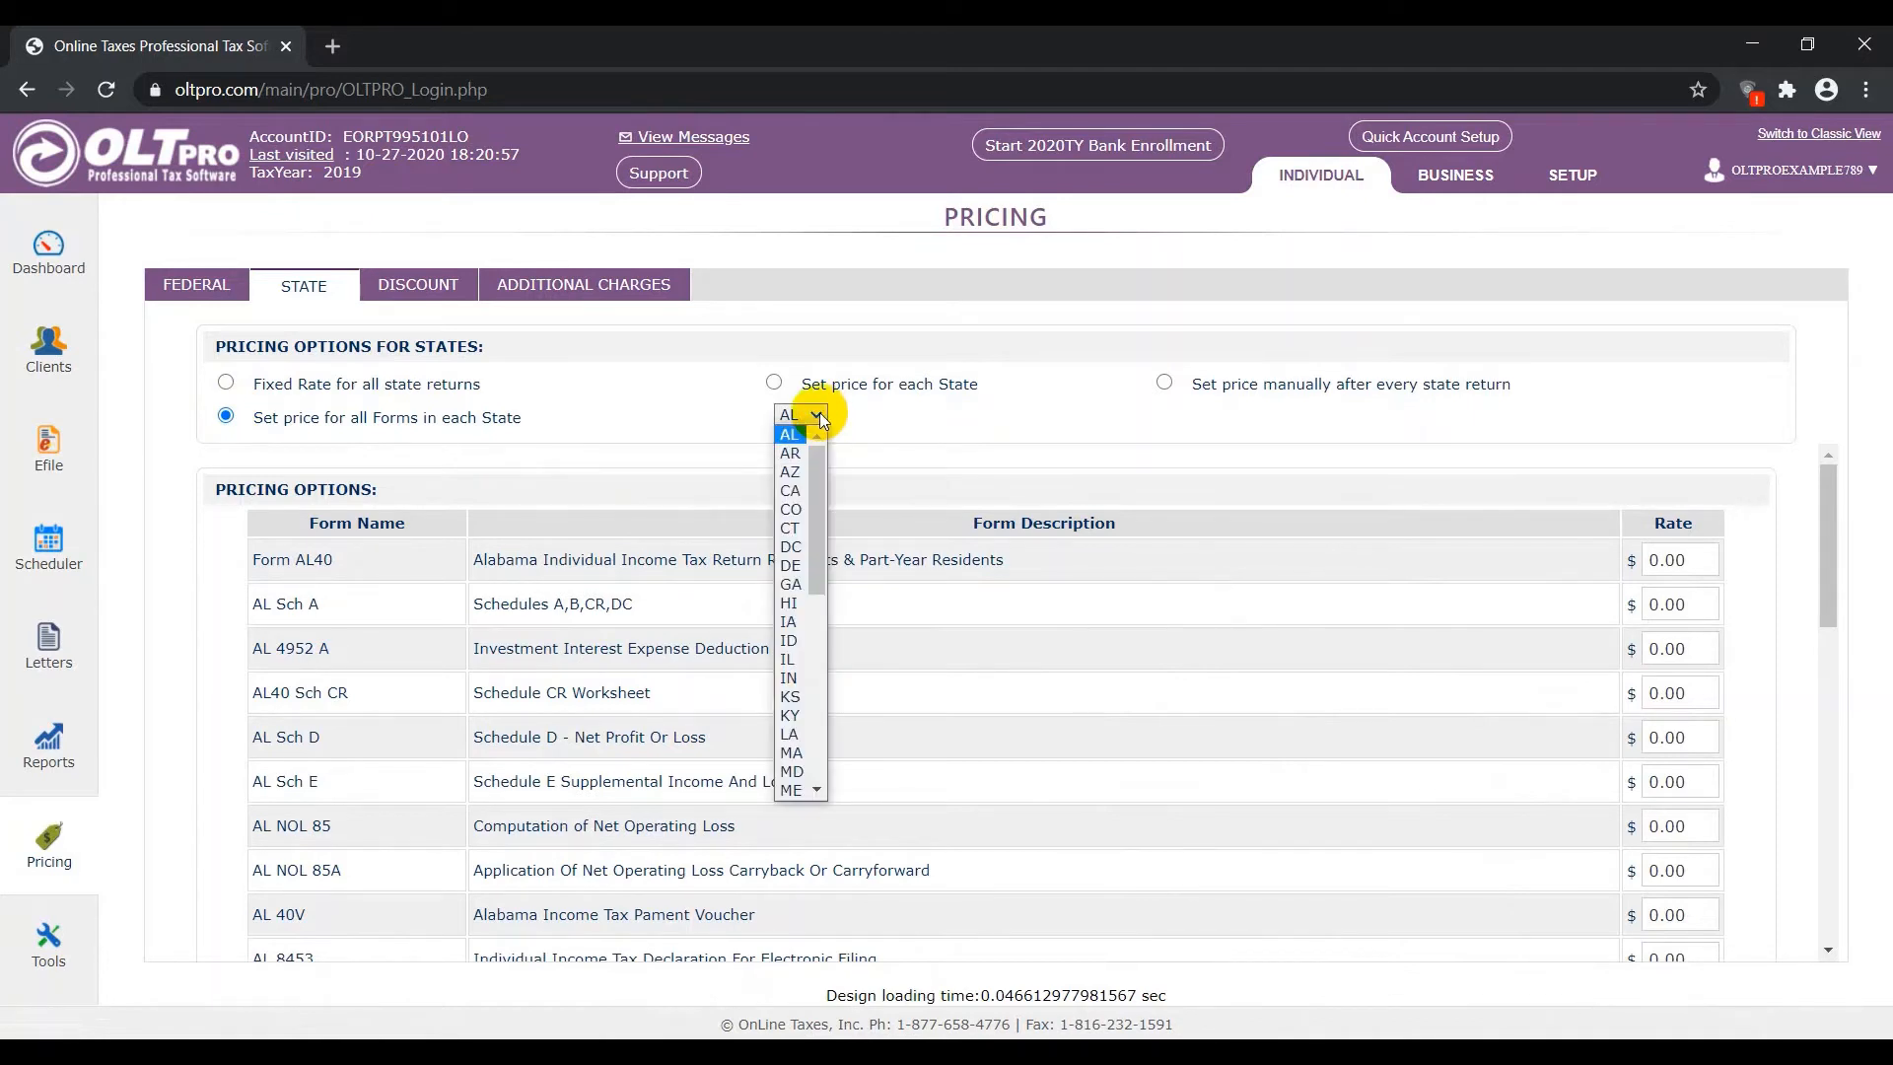
left_click_drag(820, 471, 814, 613)
left_click(795, 531)
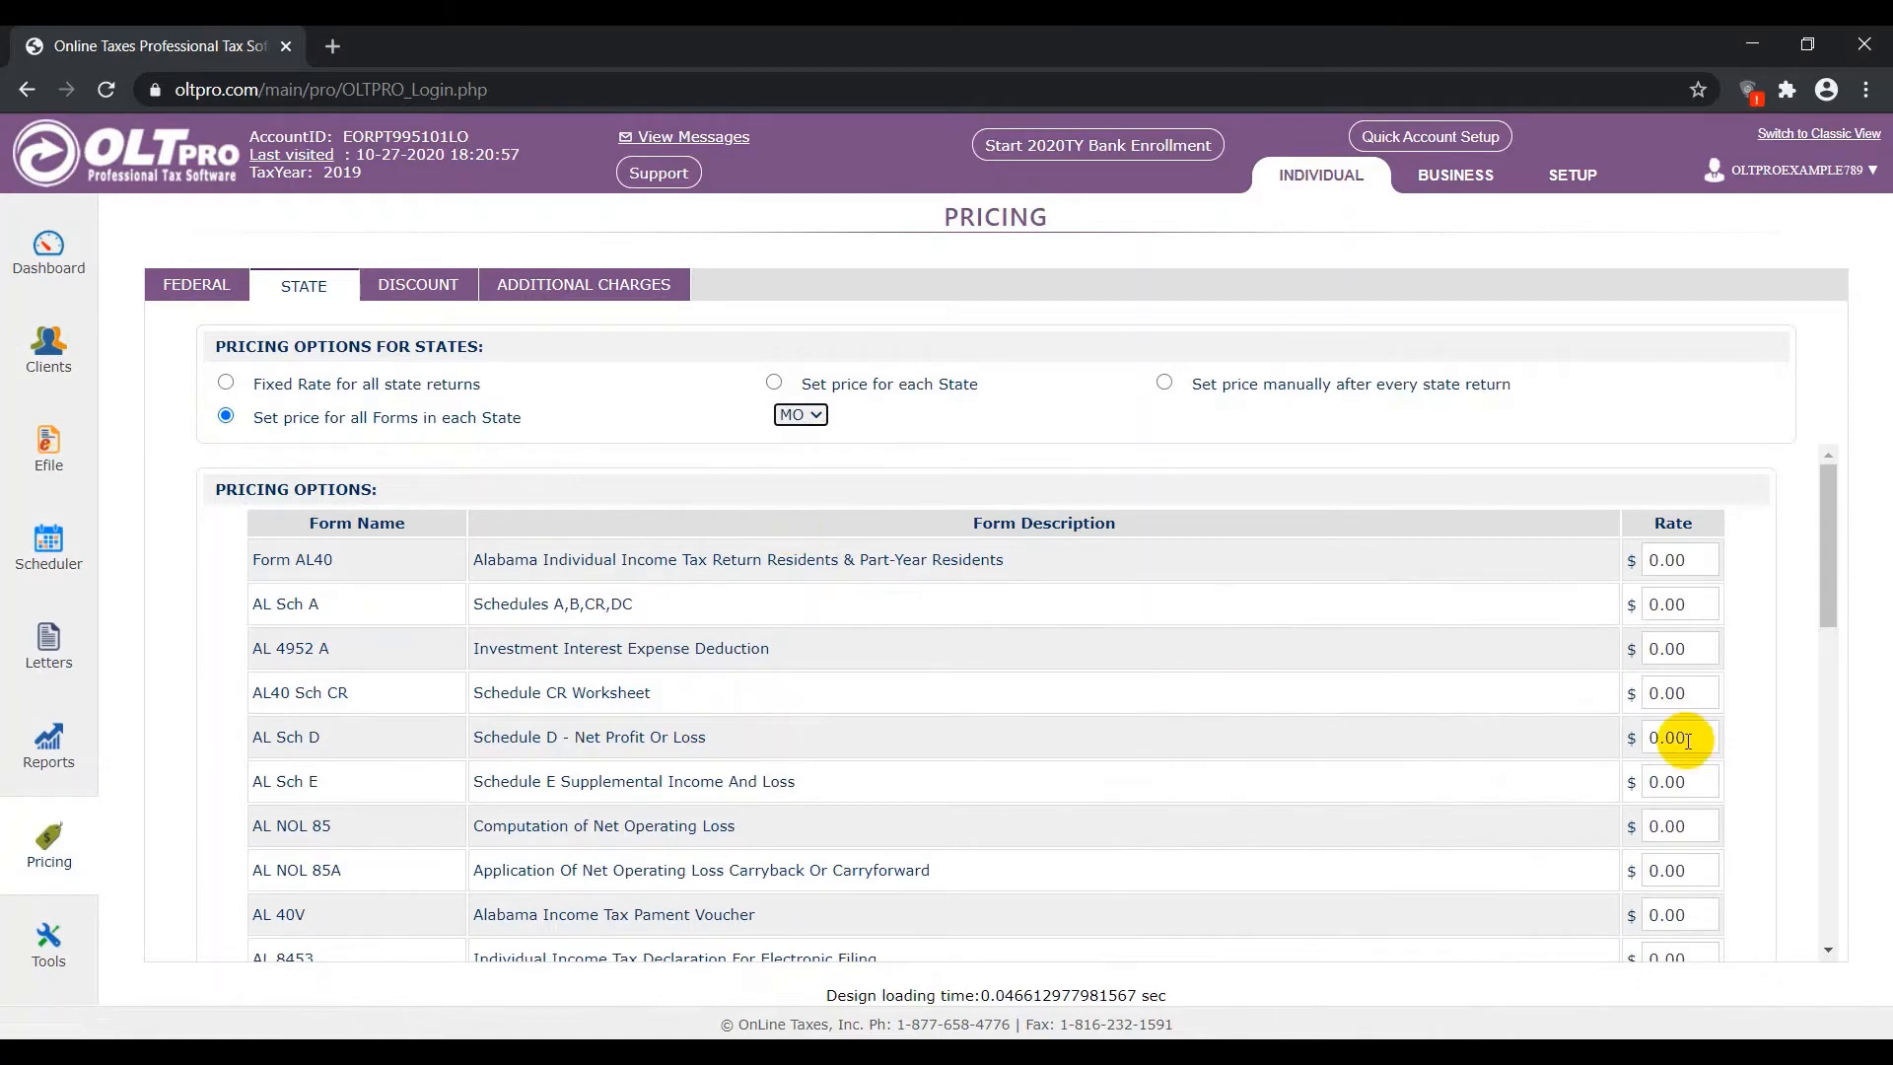
left_click_drag(1830, 635, 1790, 570)
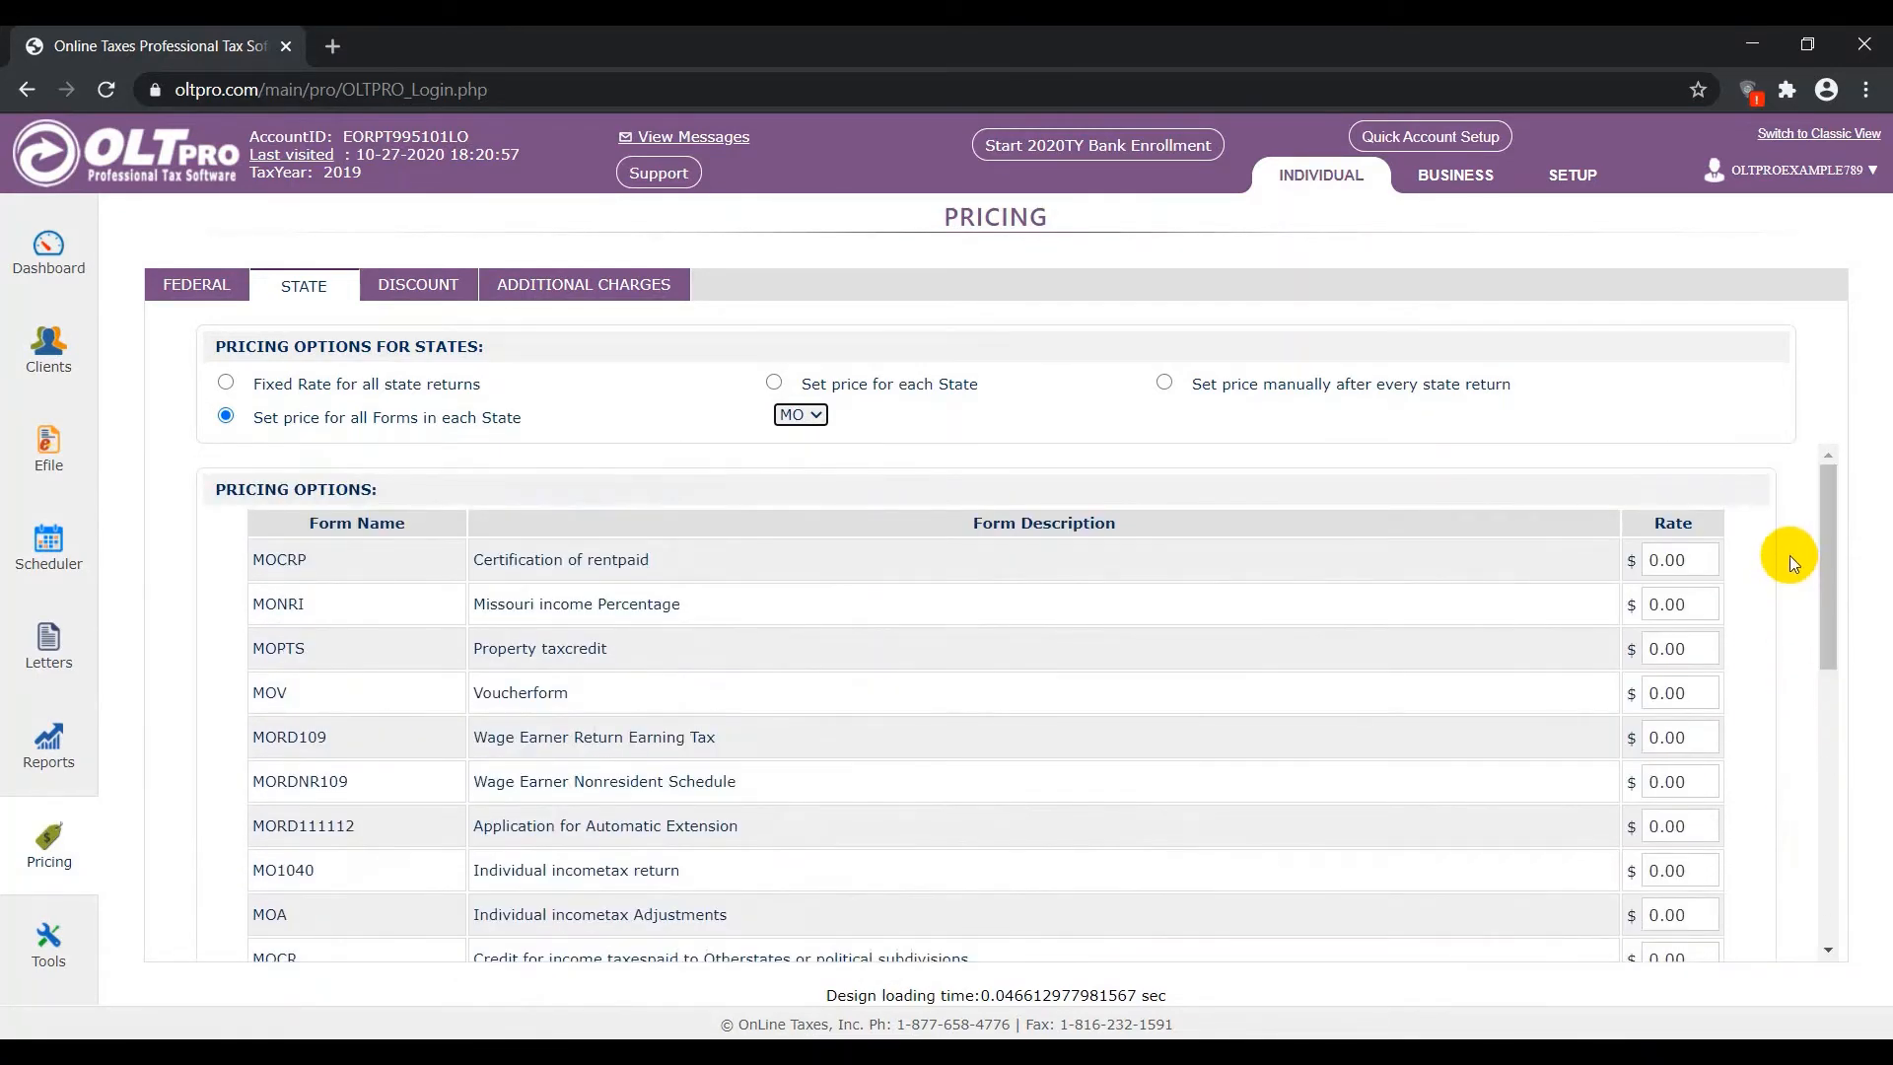
left_click(803, 414)
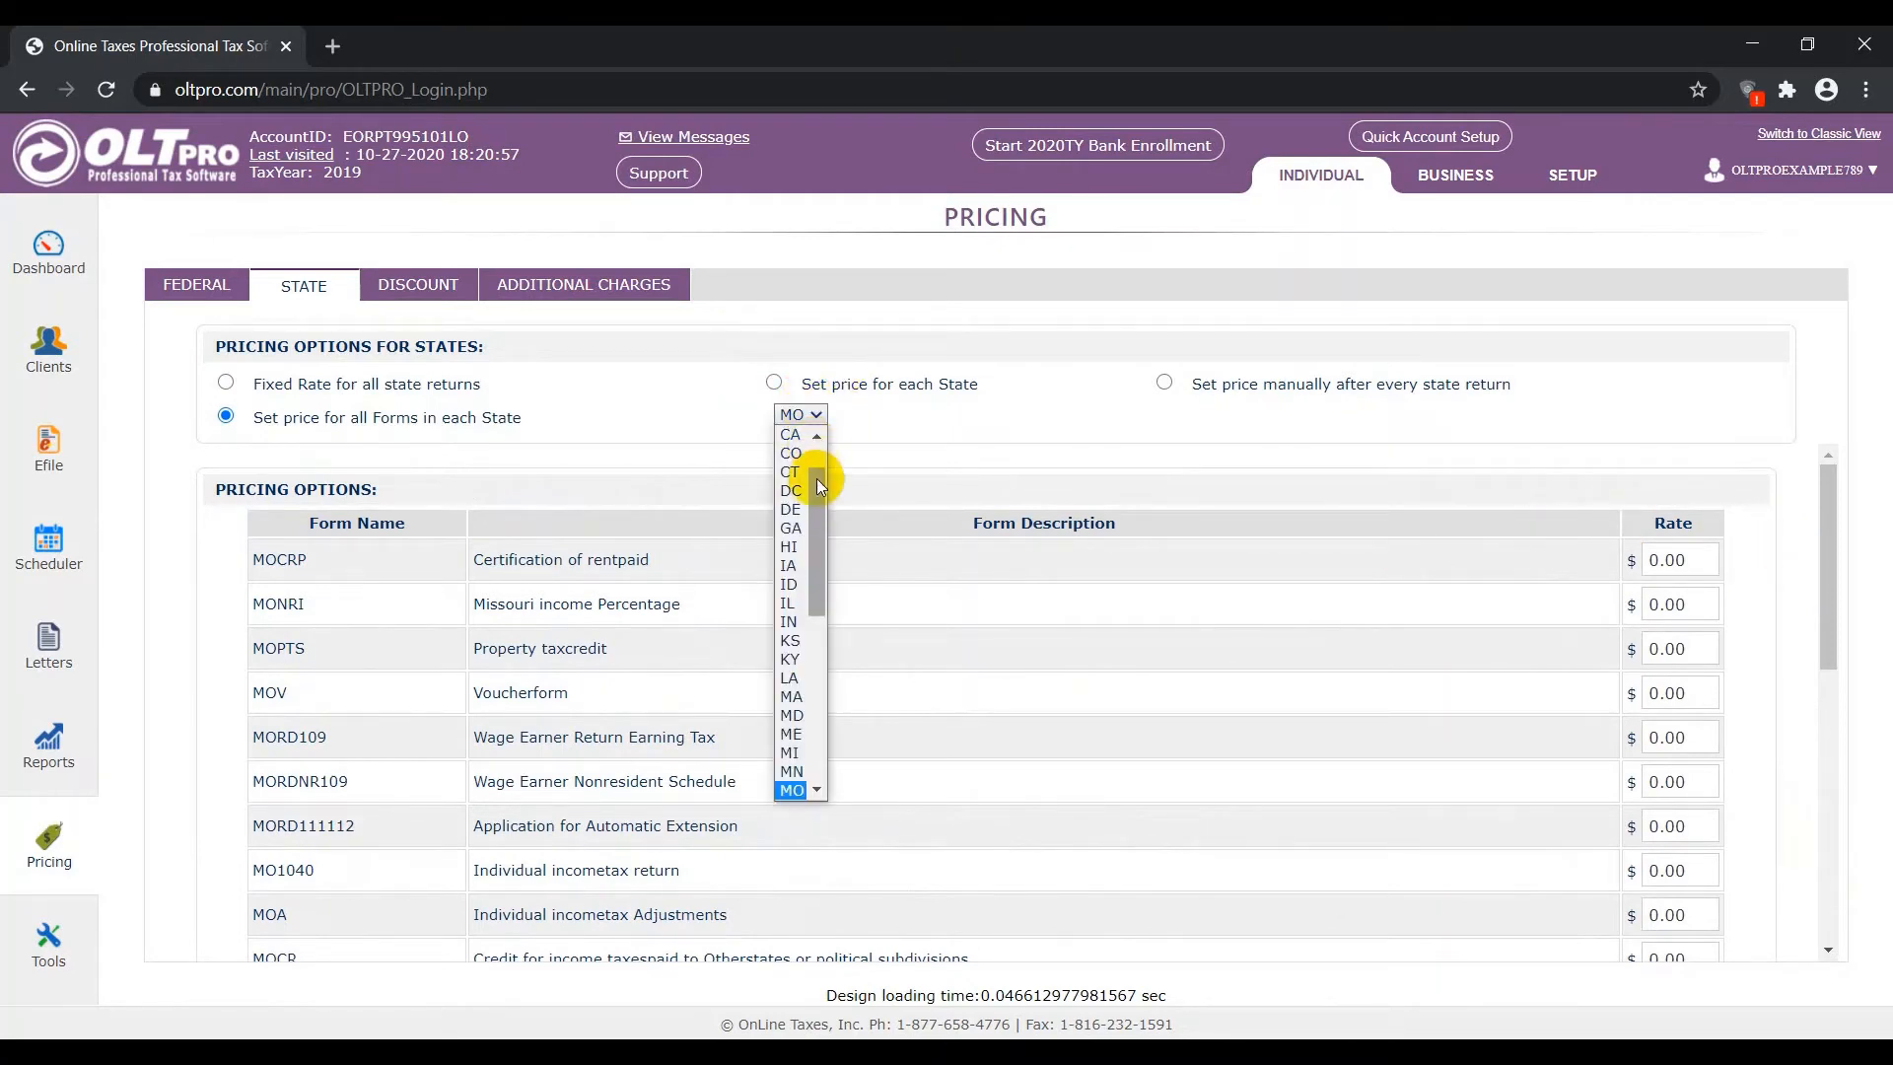
left_click(791, 435)
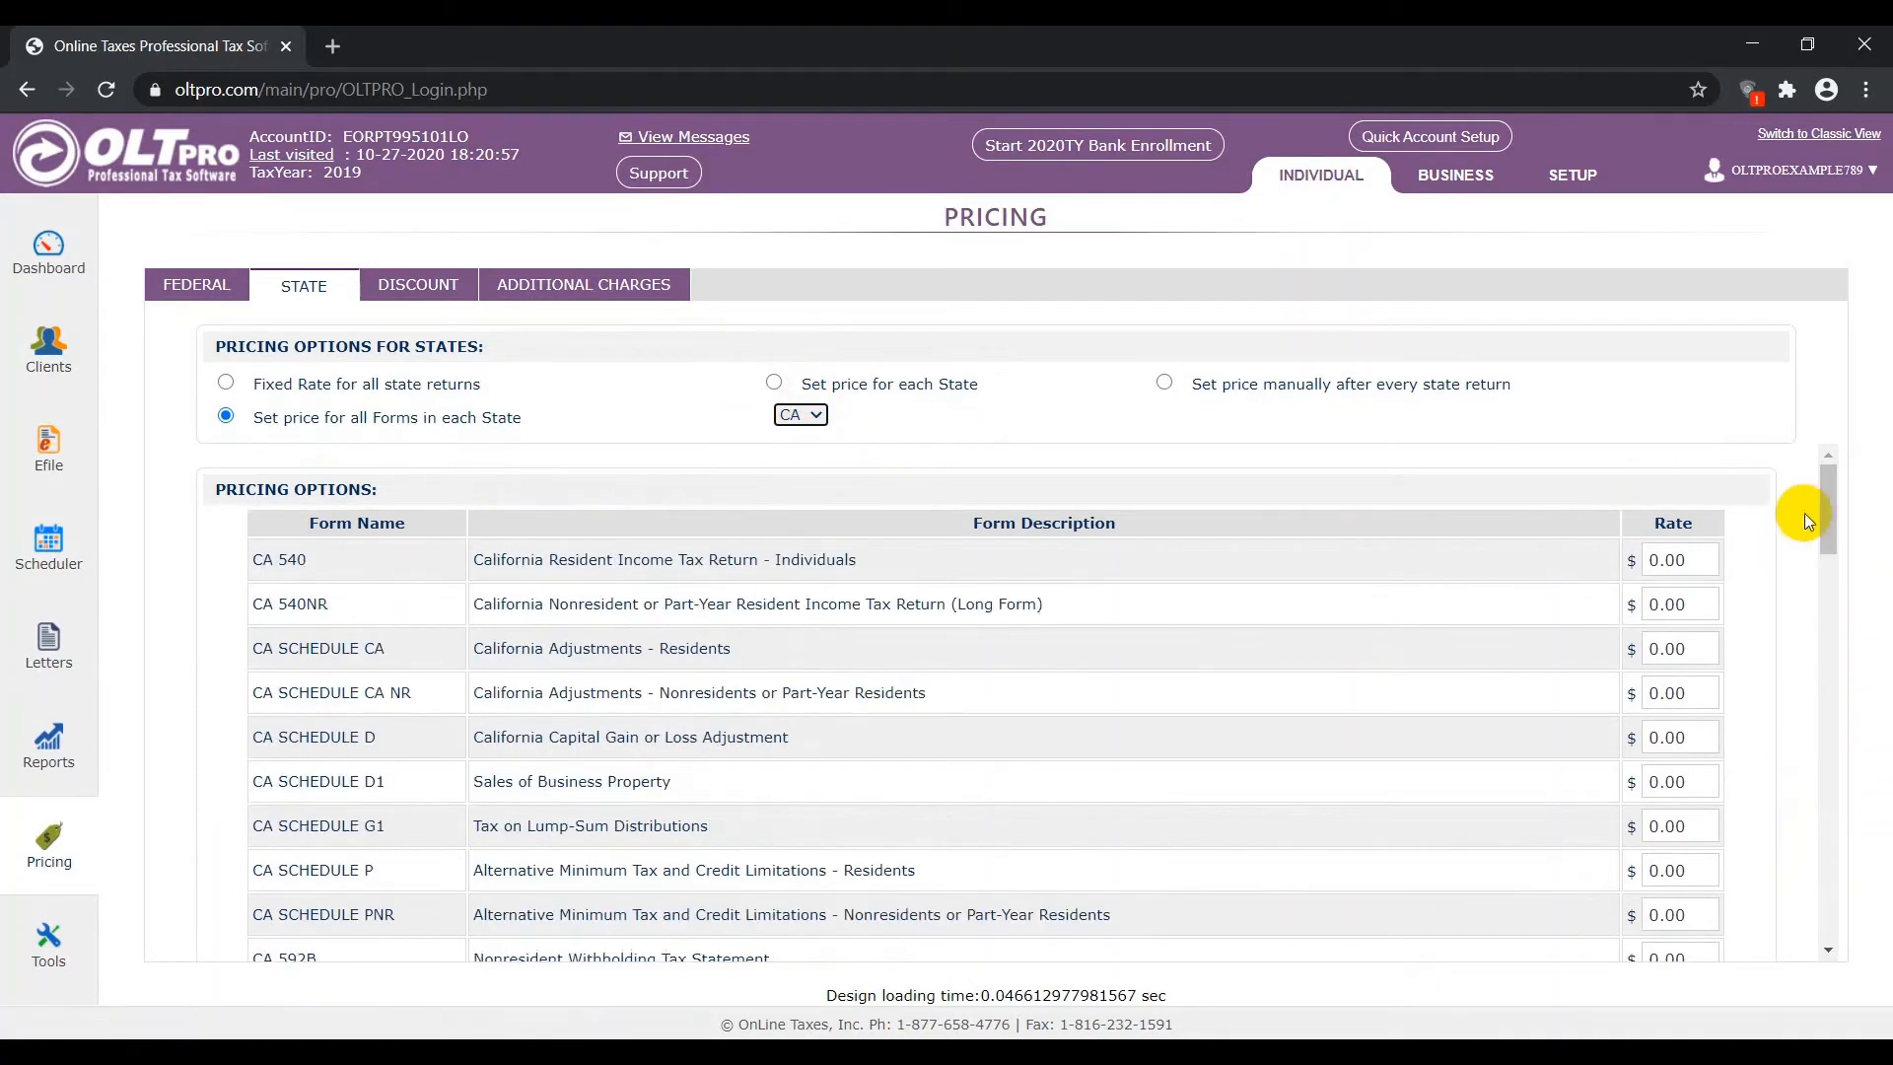
mouse_move(1832, 501)
left_mouse_down()
mouse_move(1831, 887)
mouse_move(1813, 469)
left_mouse_up()
Set state pricing to be priced manually after every state return and save the state pricing.
left_click(1165, 382)
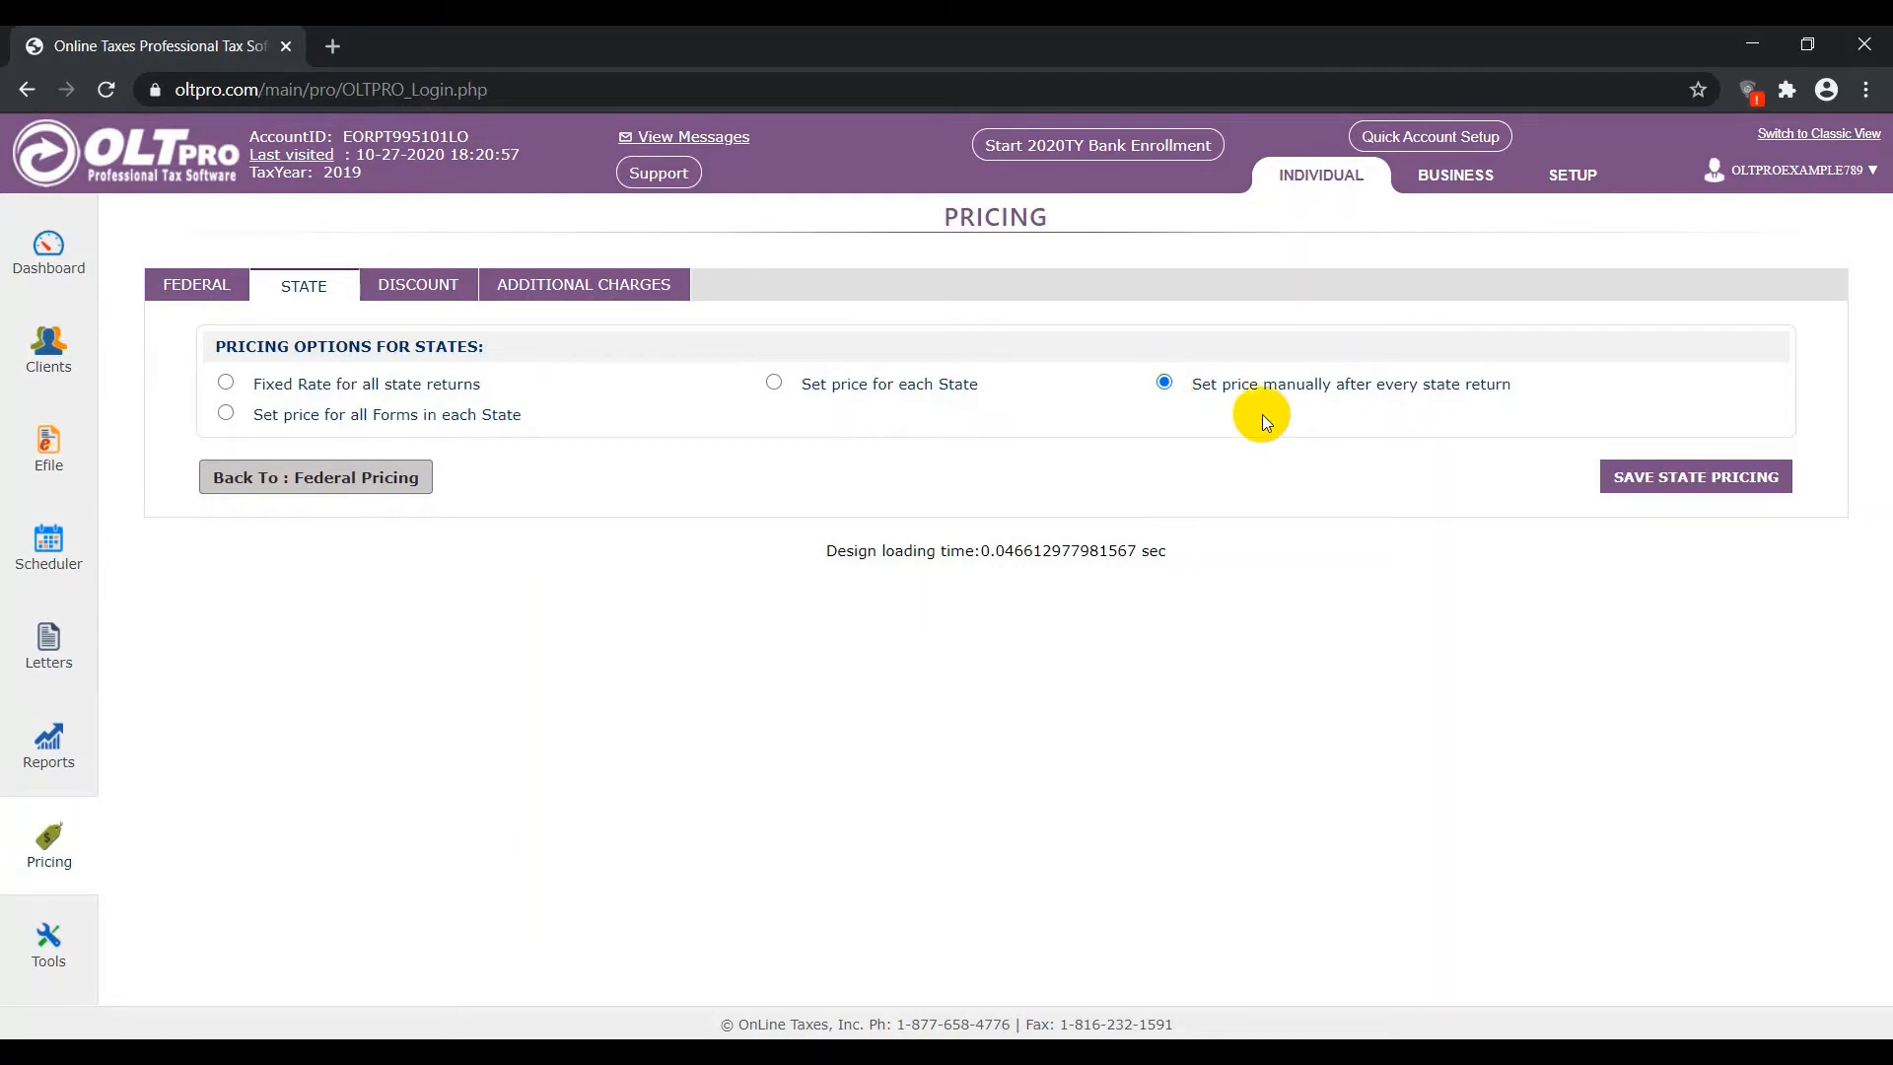
left_click(1656, 488)
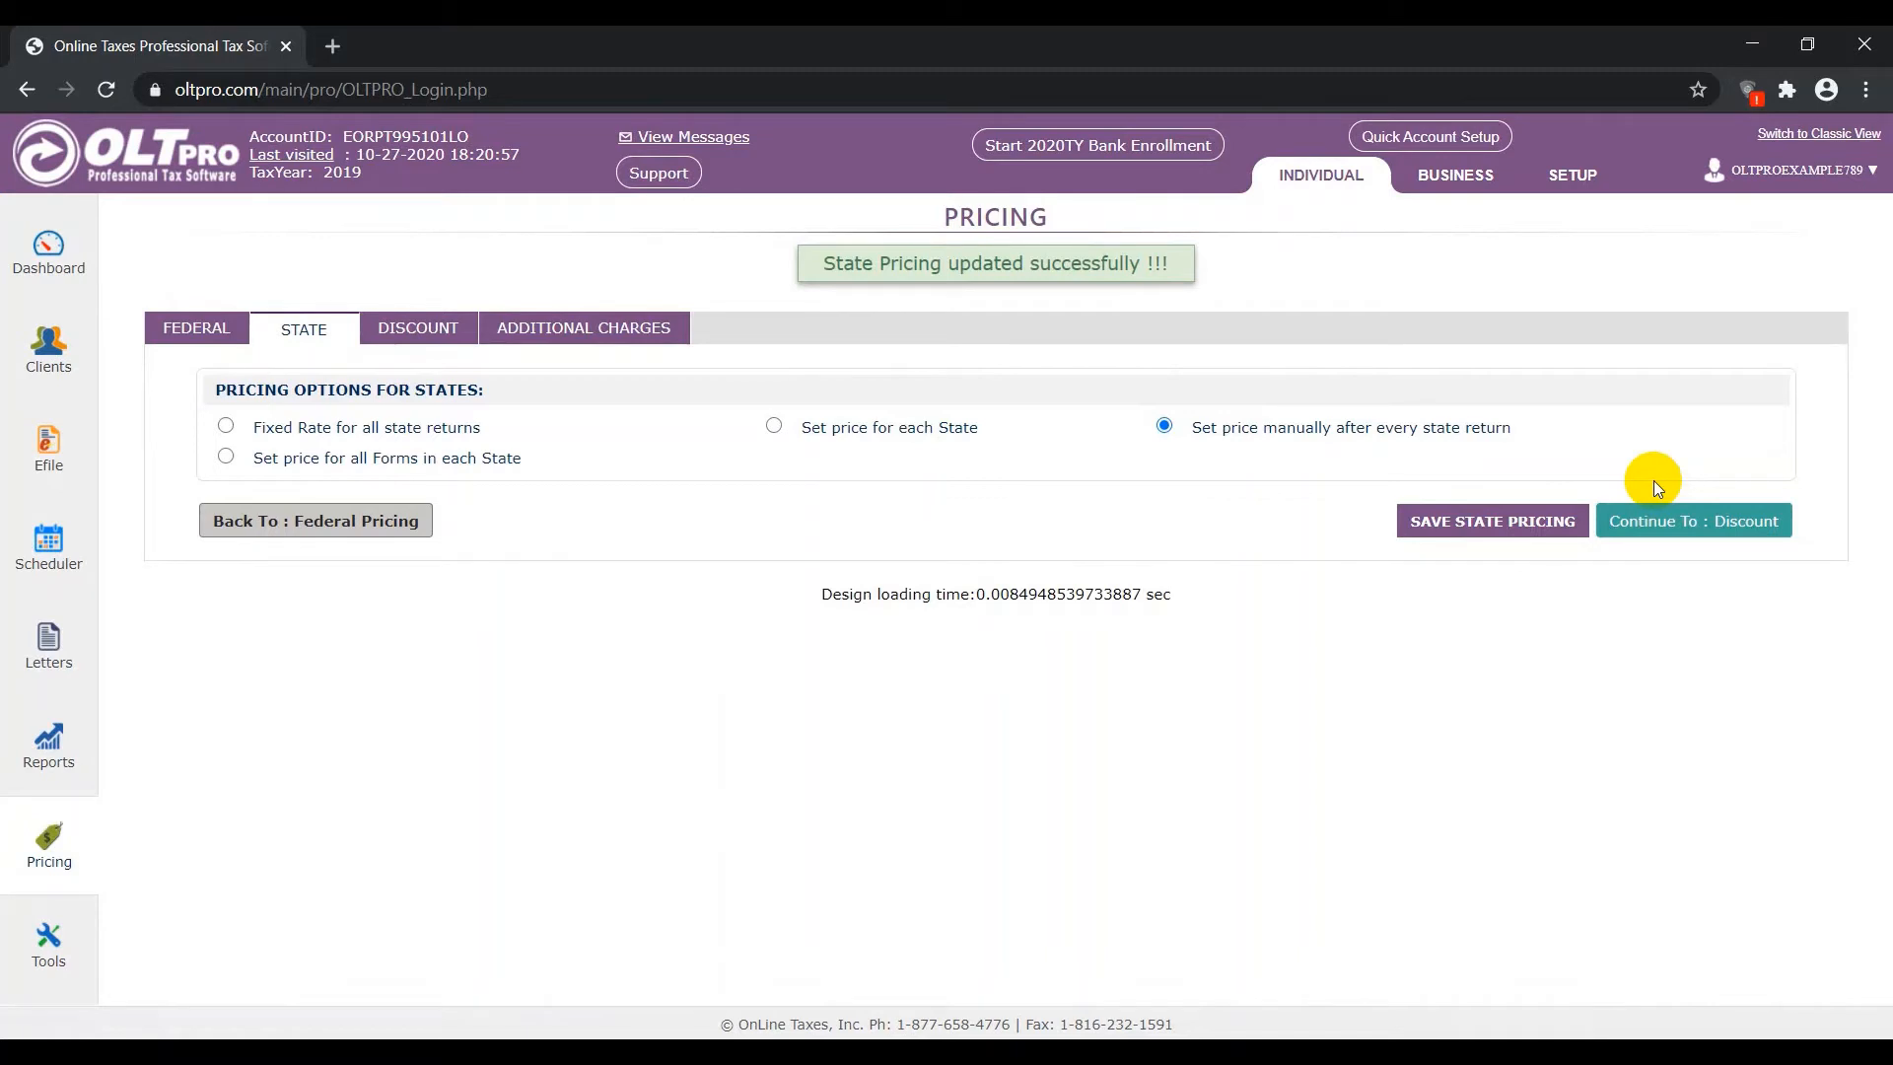
Add a federal preparer's discount described as Family with an amount of 25.
left_click(1654, 521)
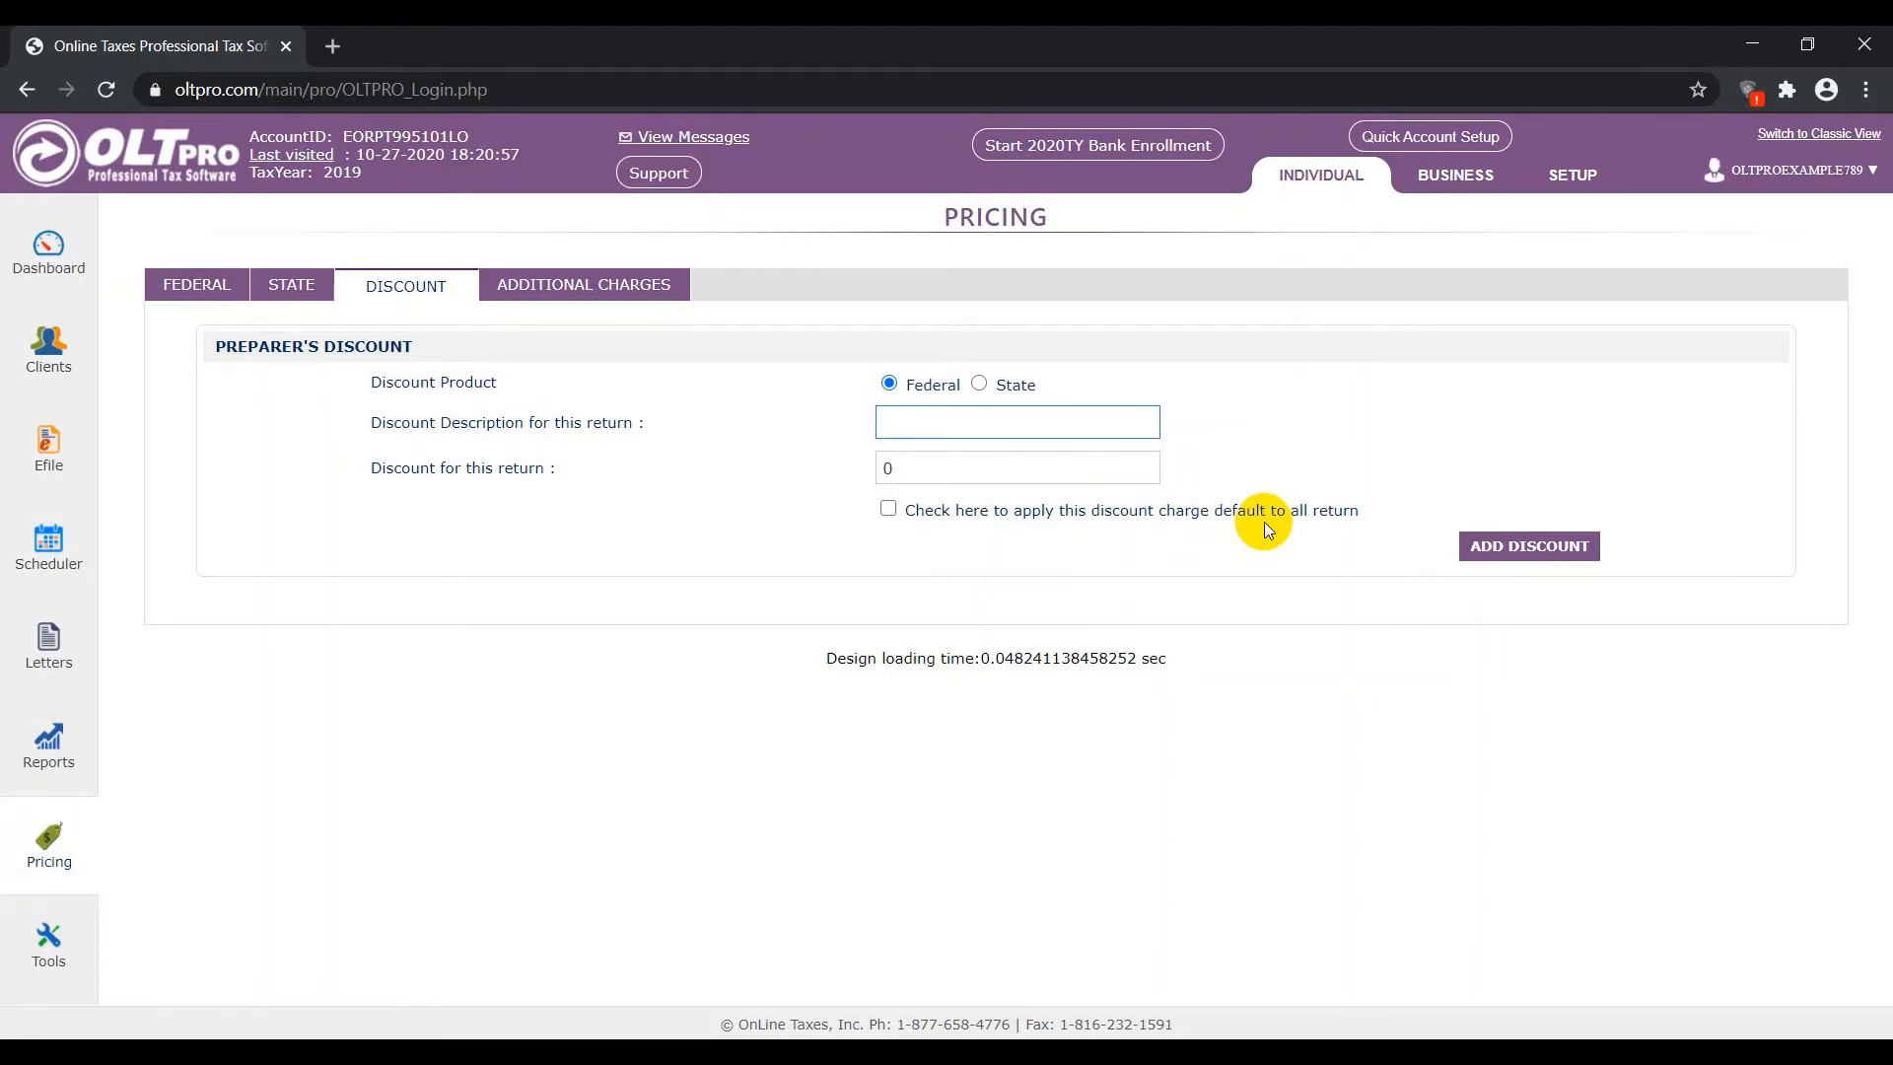
type("Family")
key("Tab")
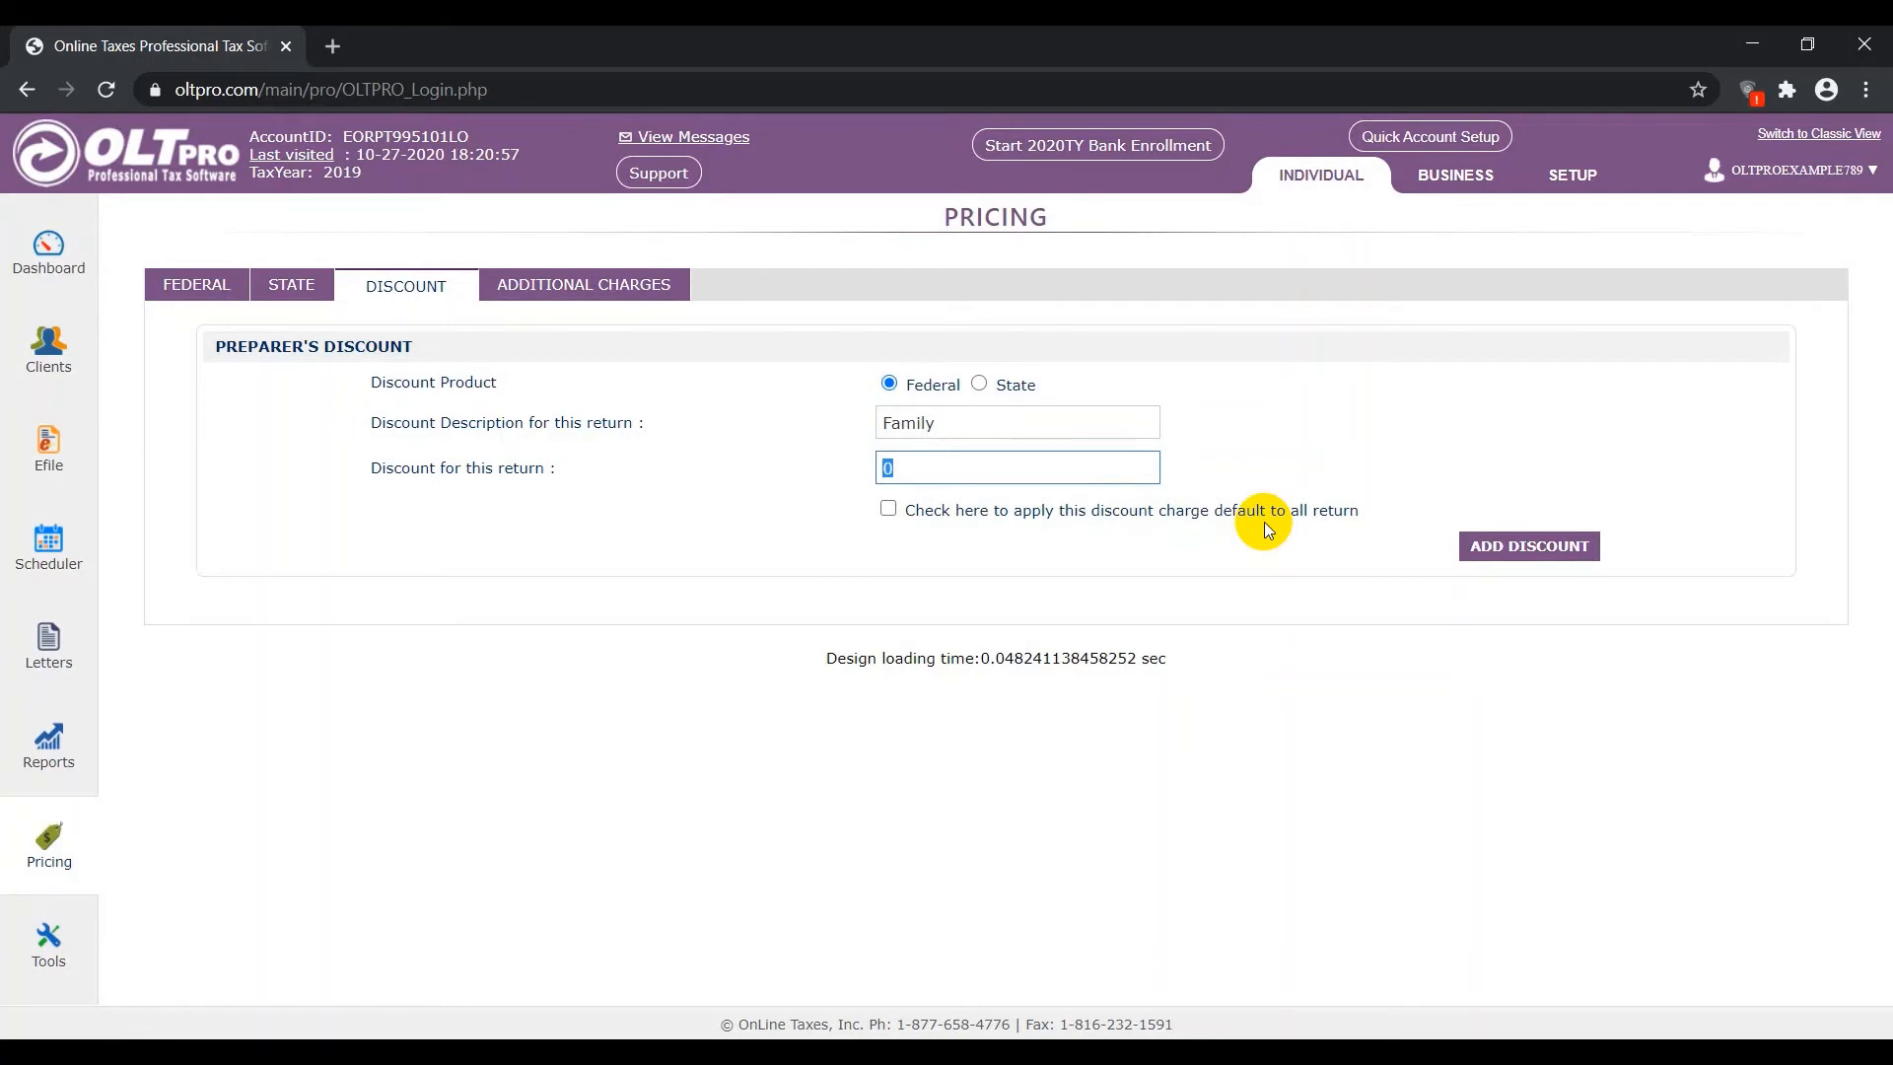
type("25")
left_click(1506, 555)
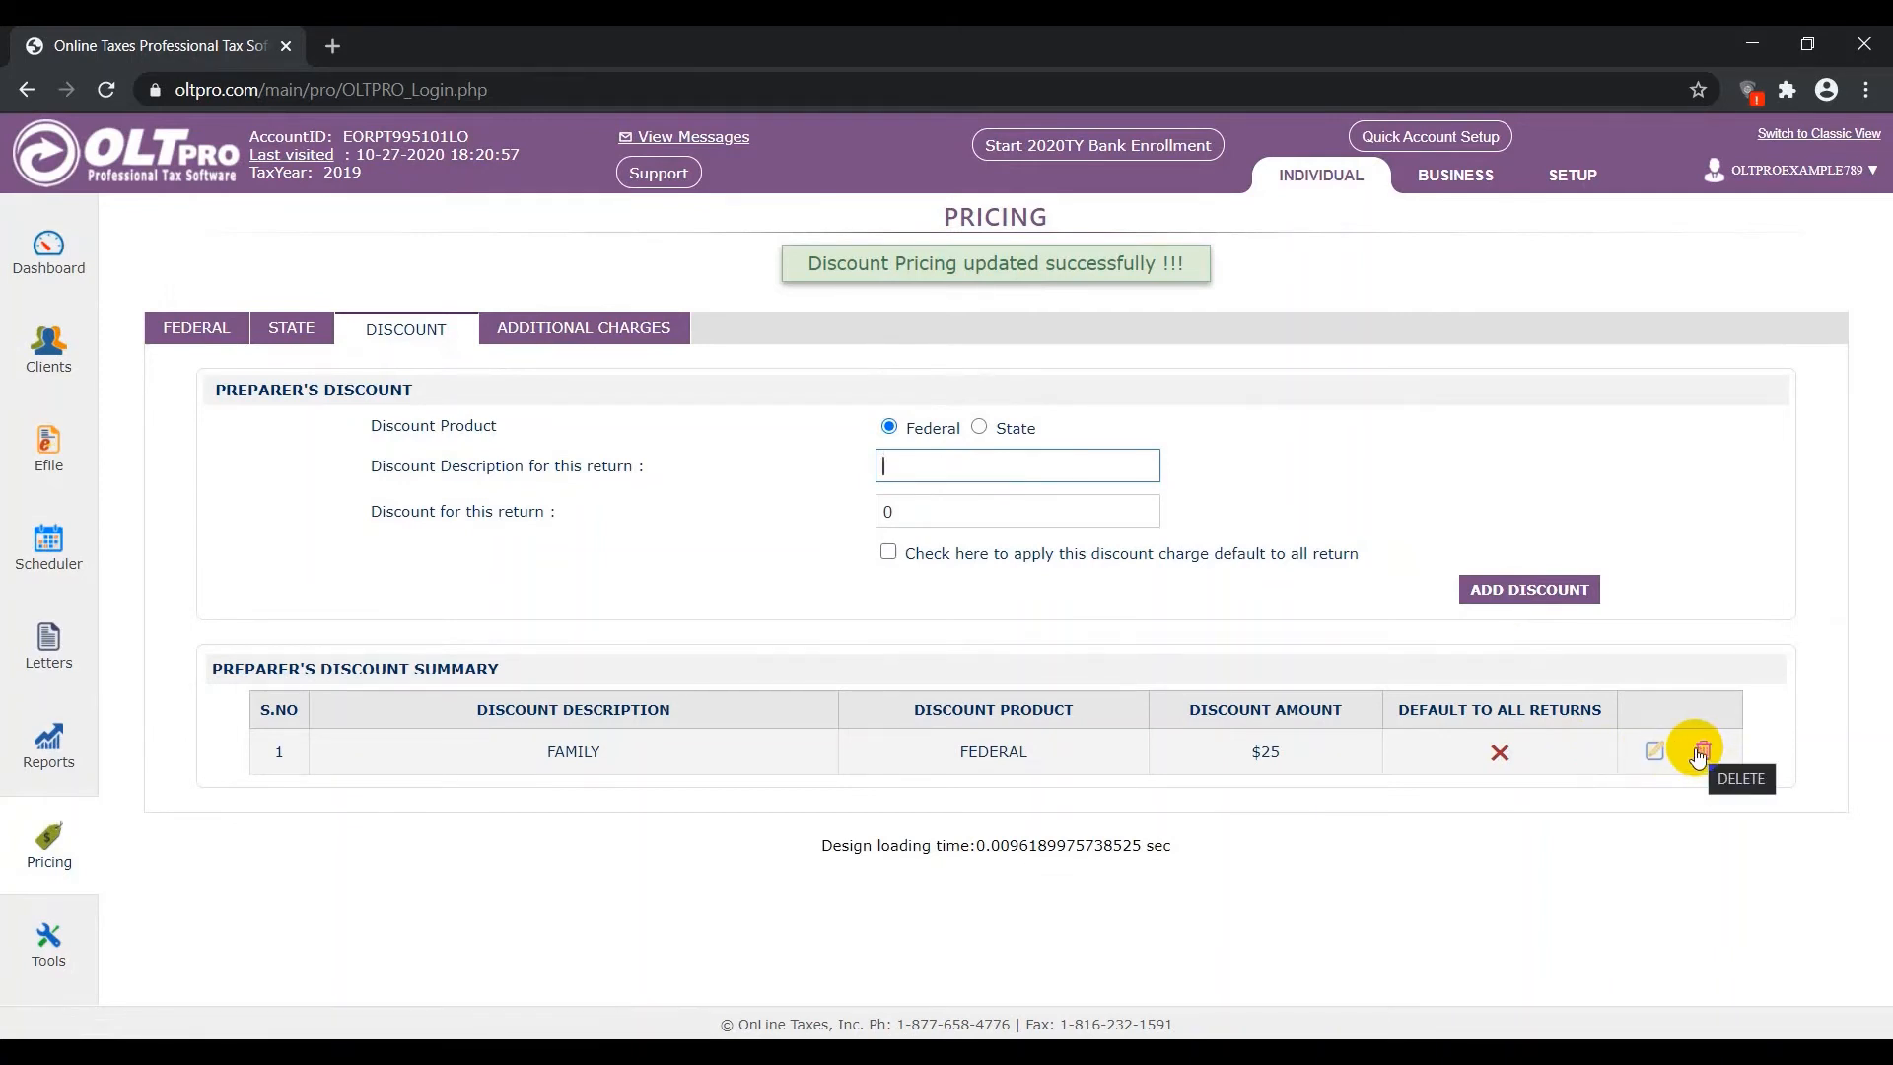
Add a federal preparer's additional charge described as Printing with an amount of 10.
left_click(643, 330)
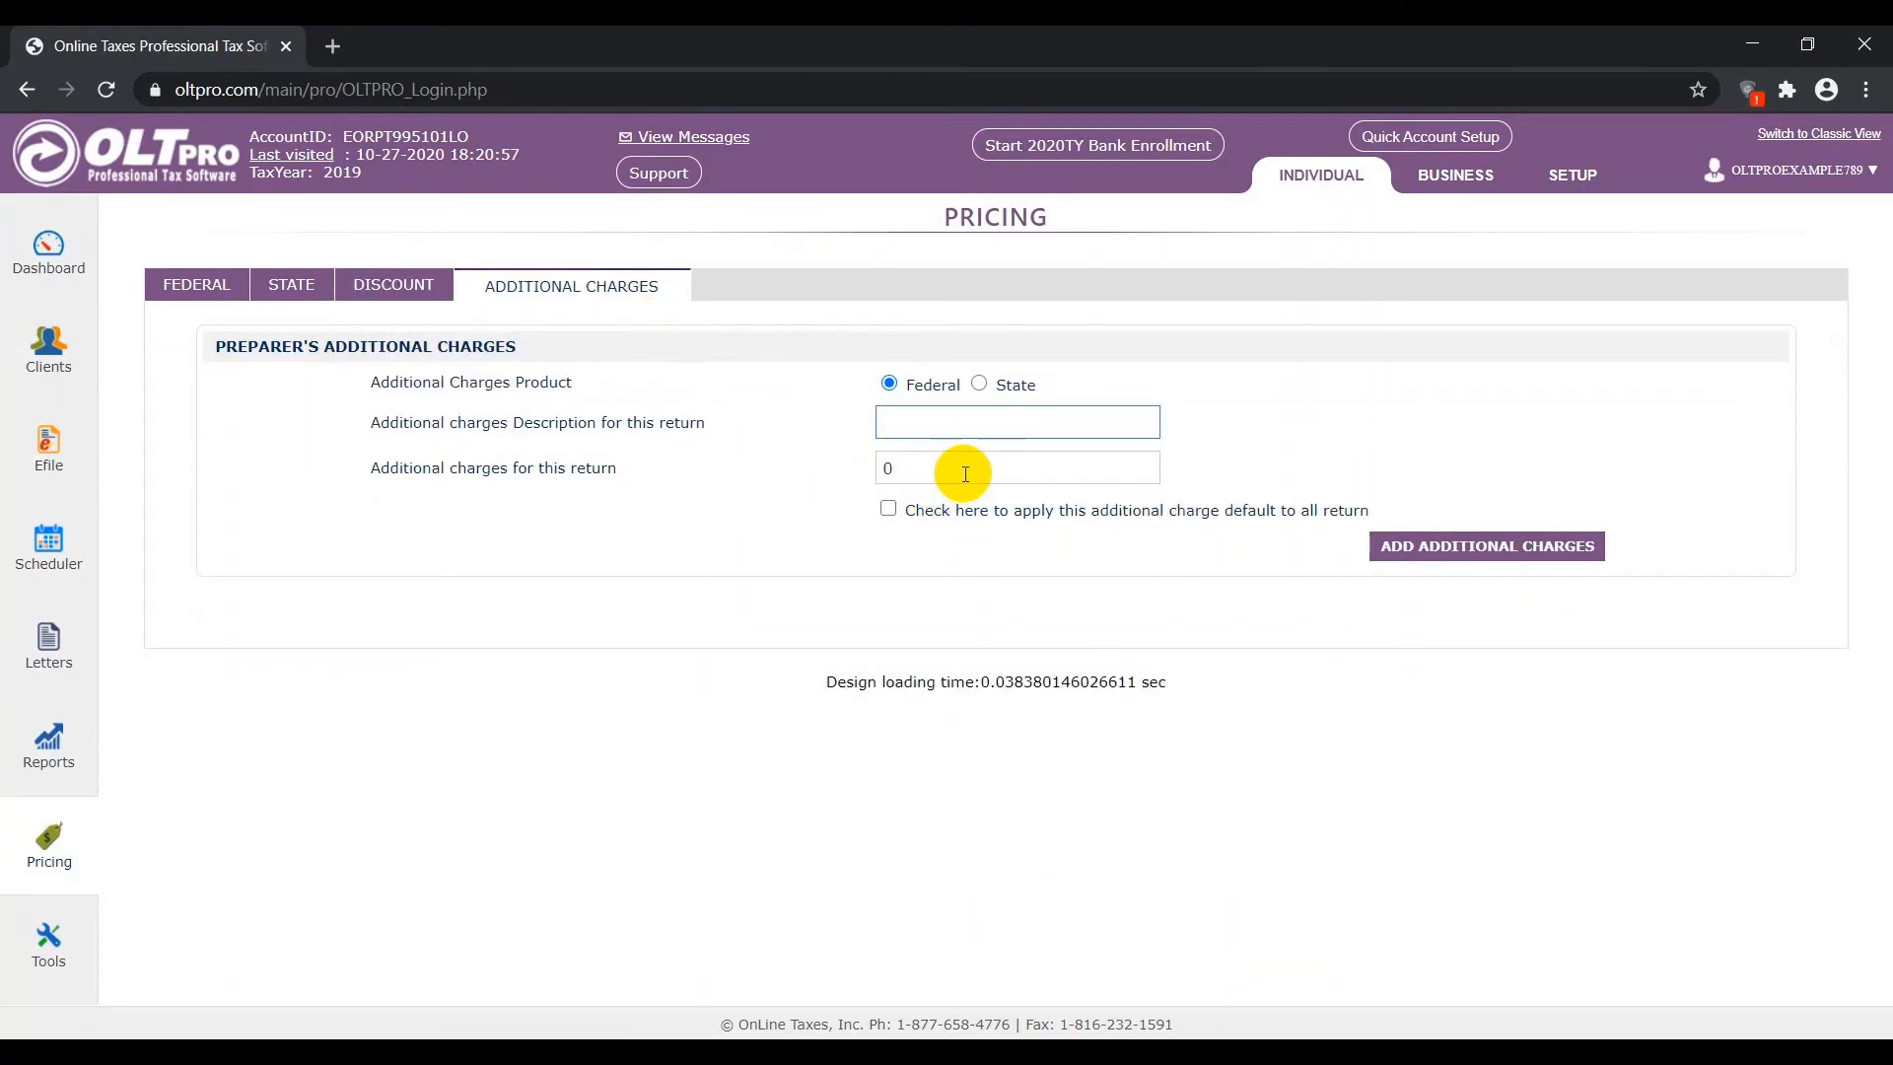
type("Printing")
key("Tab")
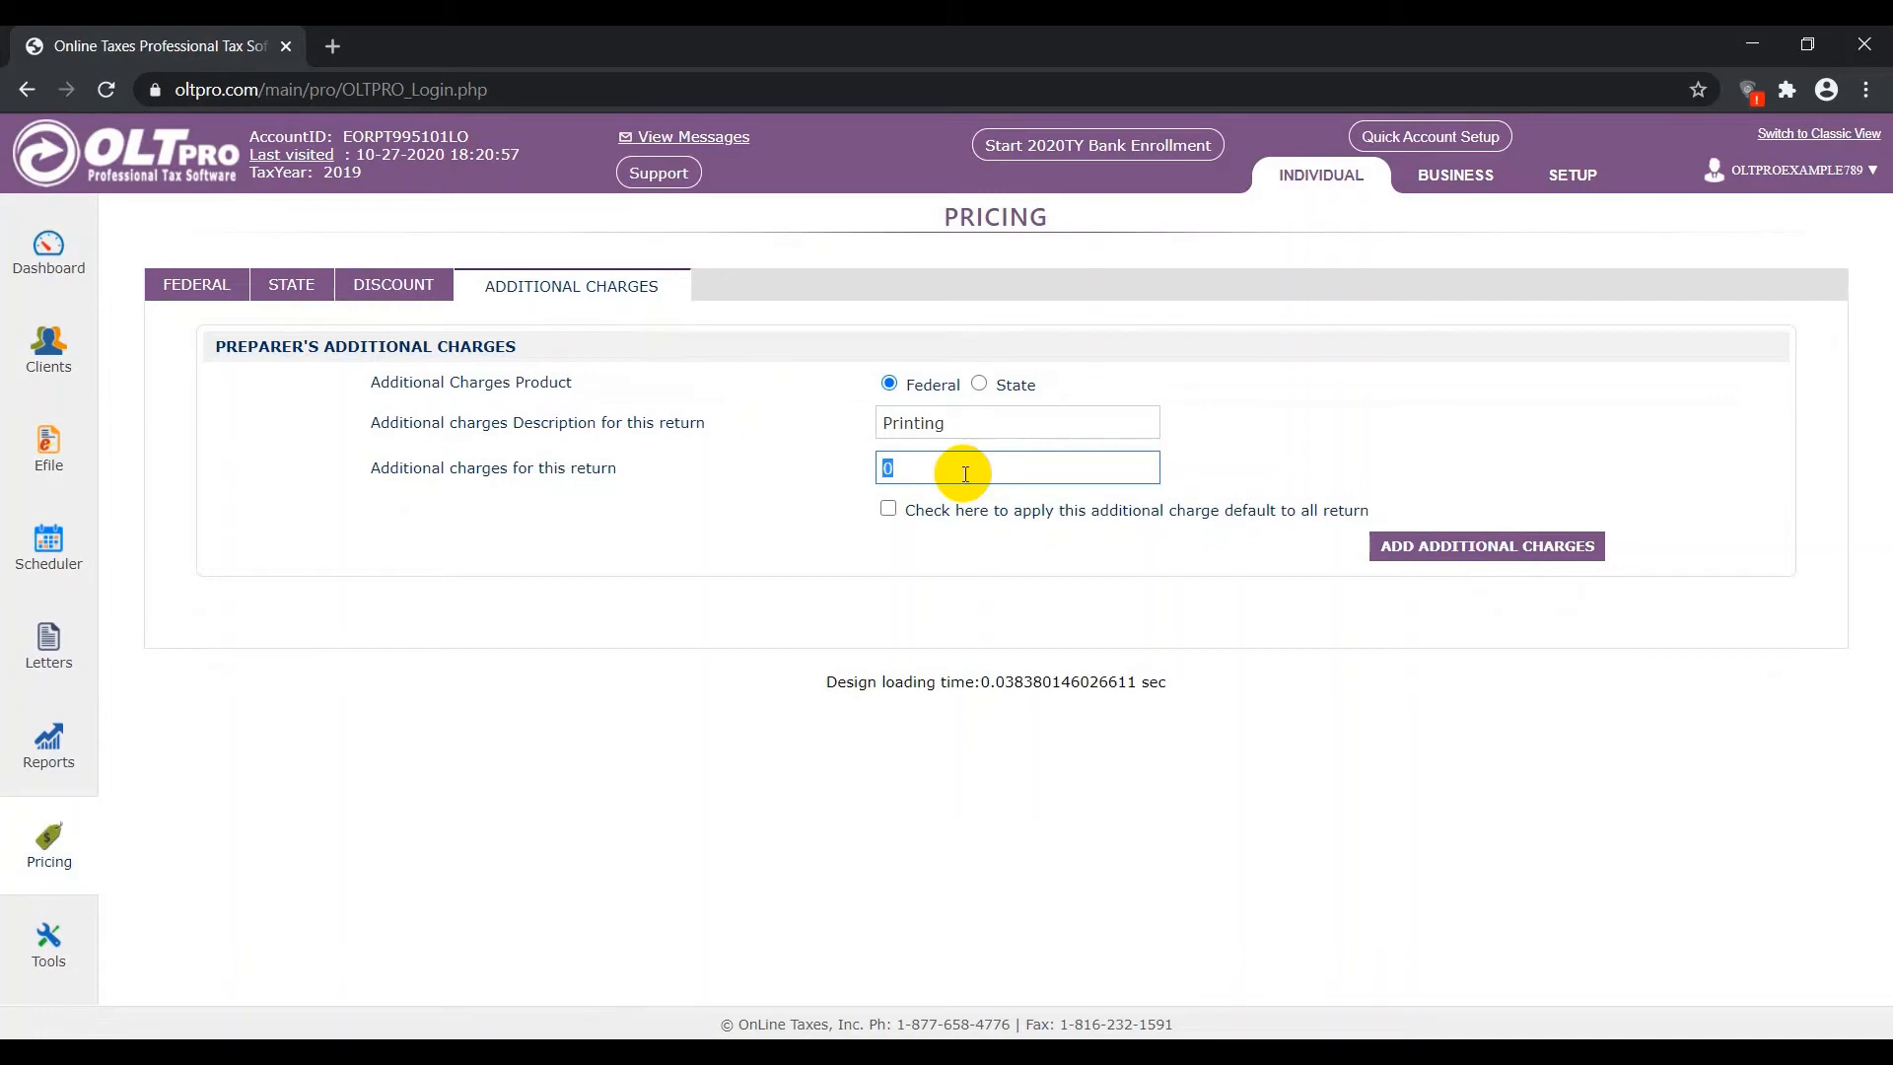
type("10")
left_click(1471, 554)
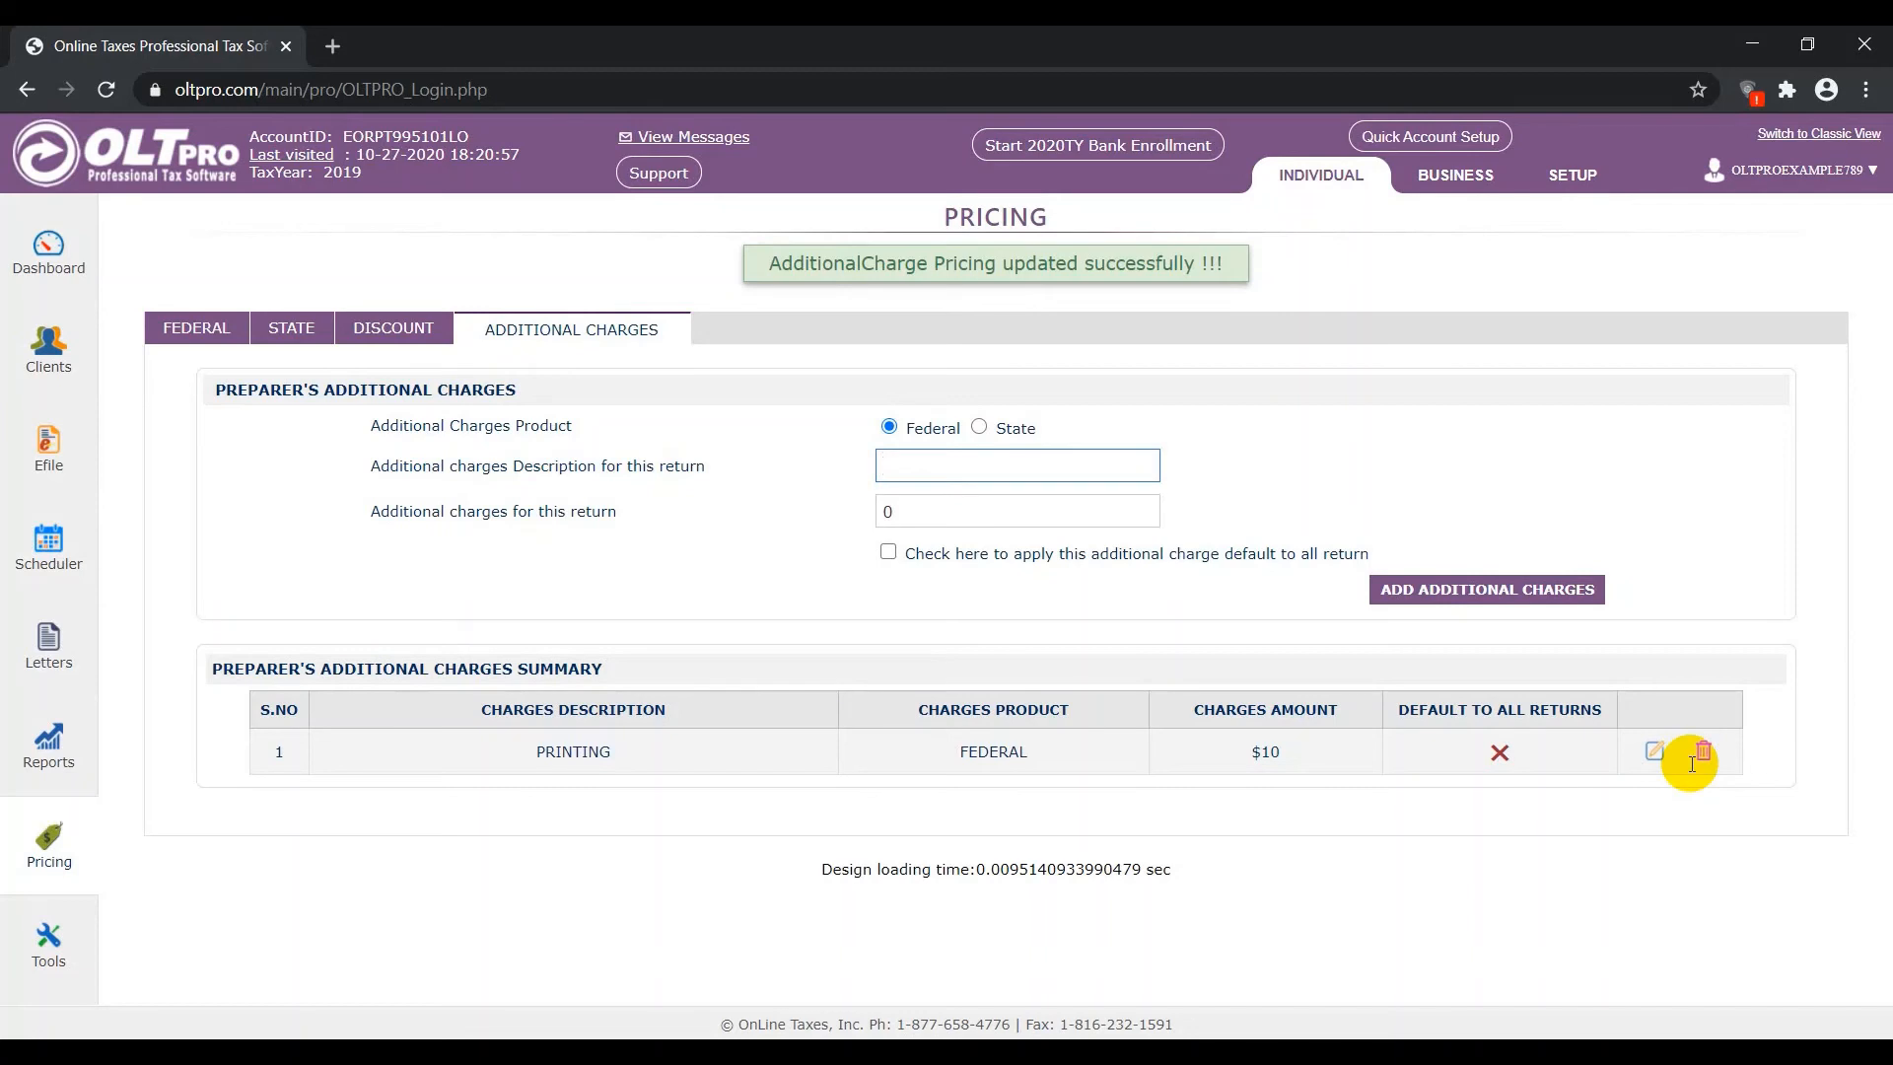
Open the firm-level invoice information in the account setup.
left_click(1562, 180)
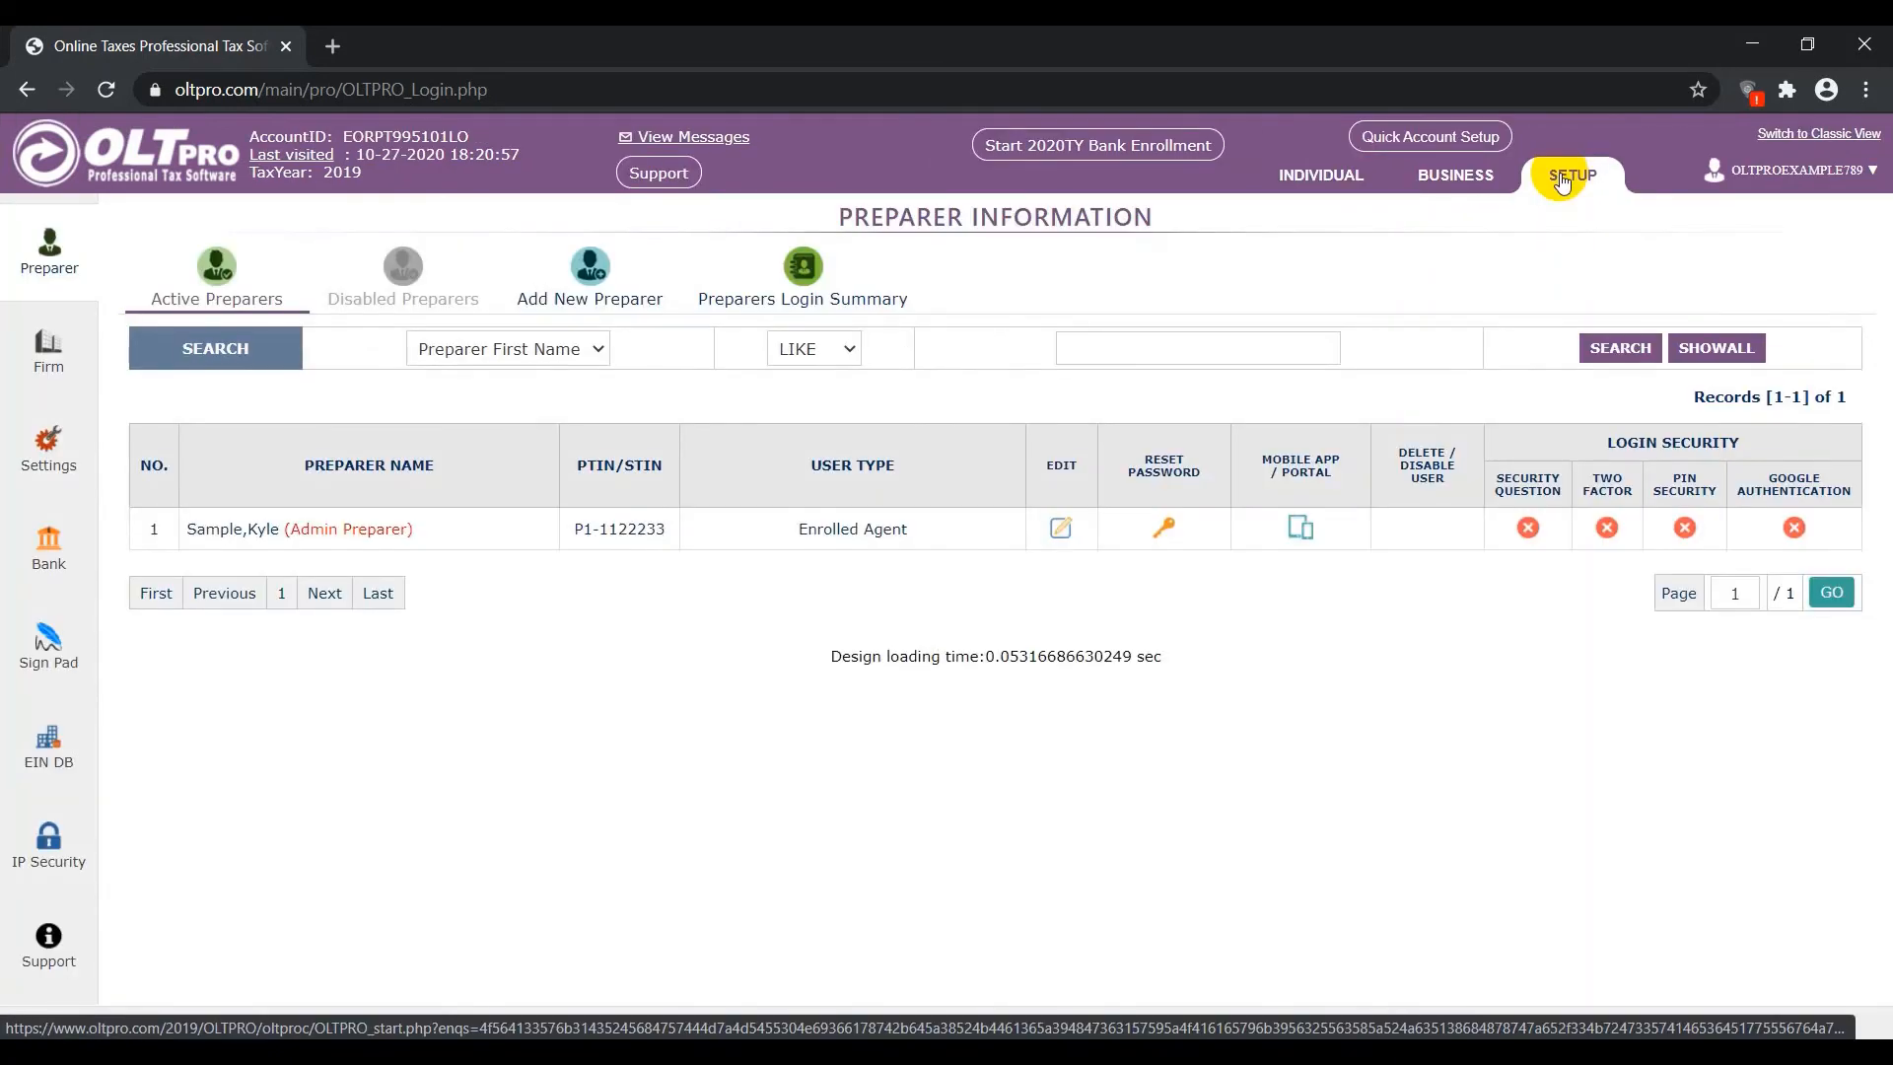
left_click(67, 445)
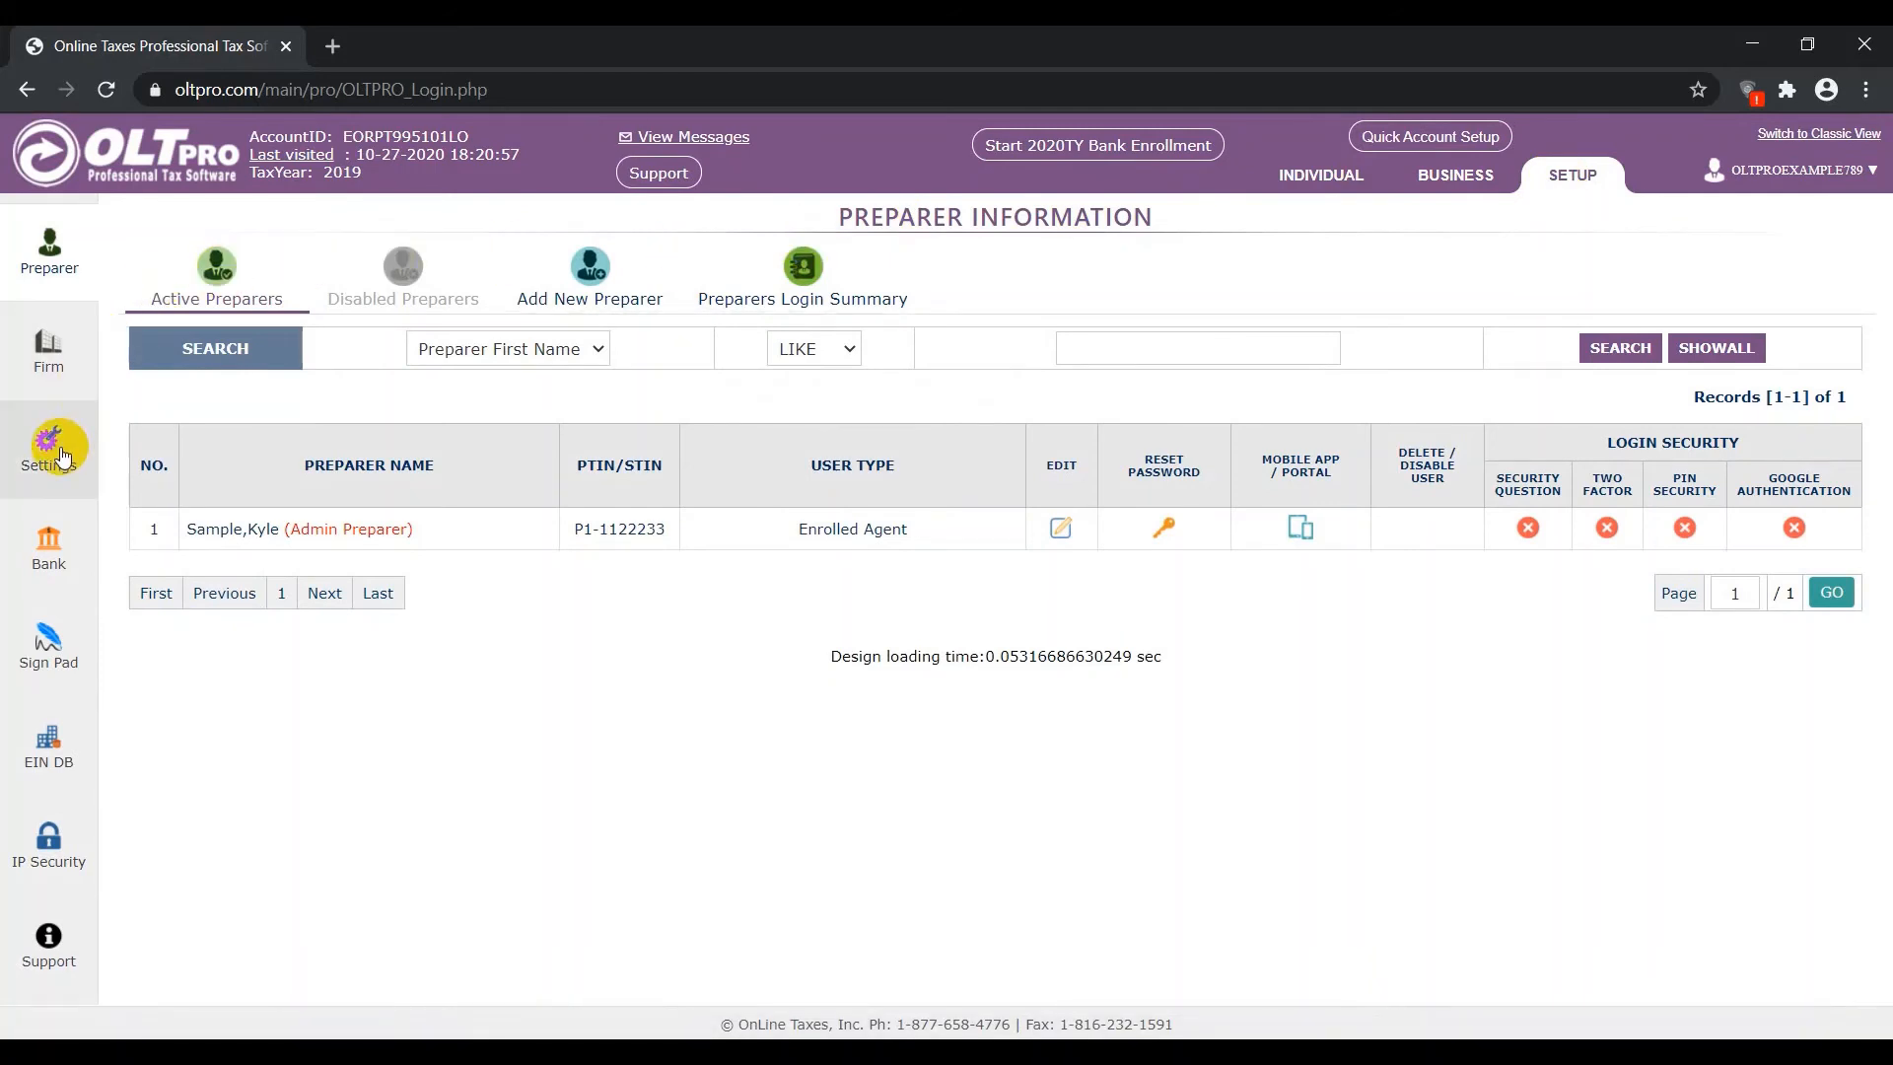
left_click(63, 451)
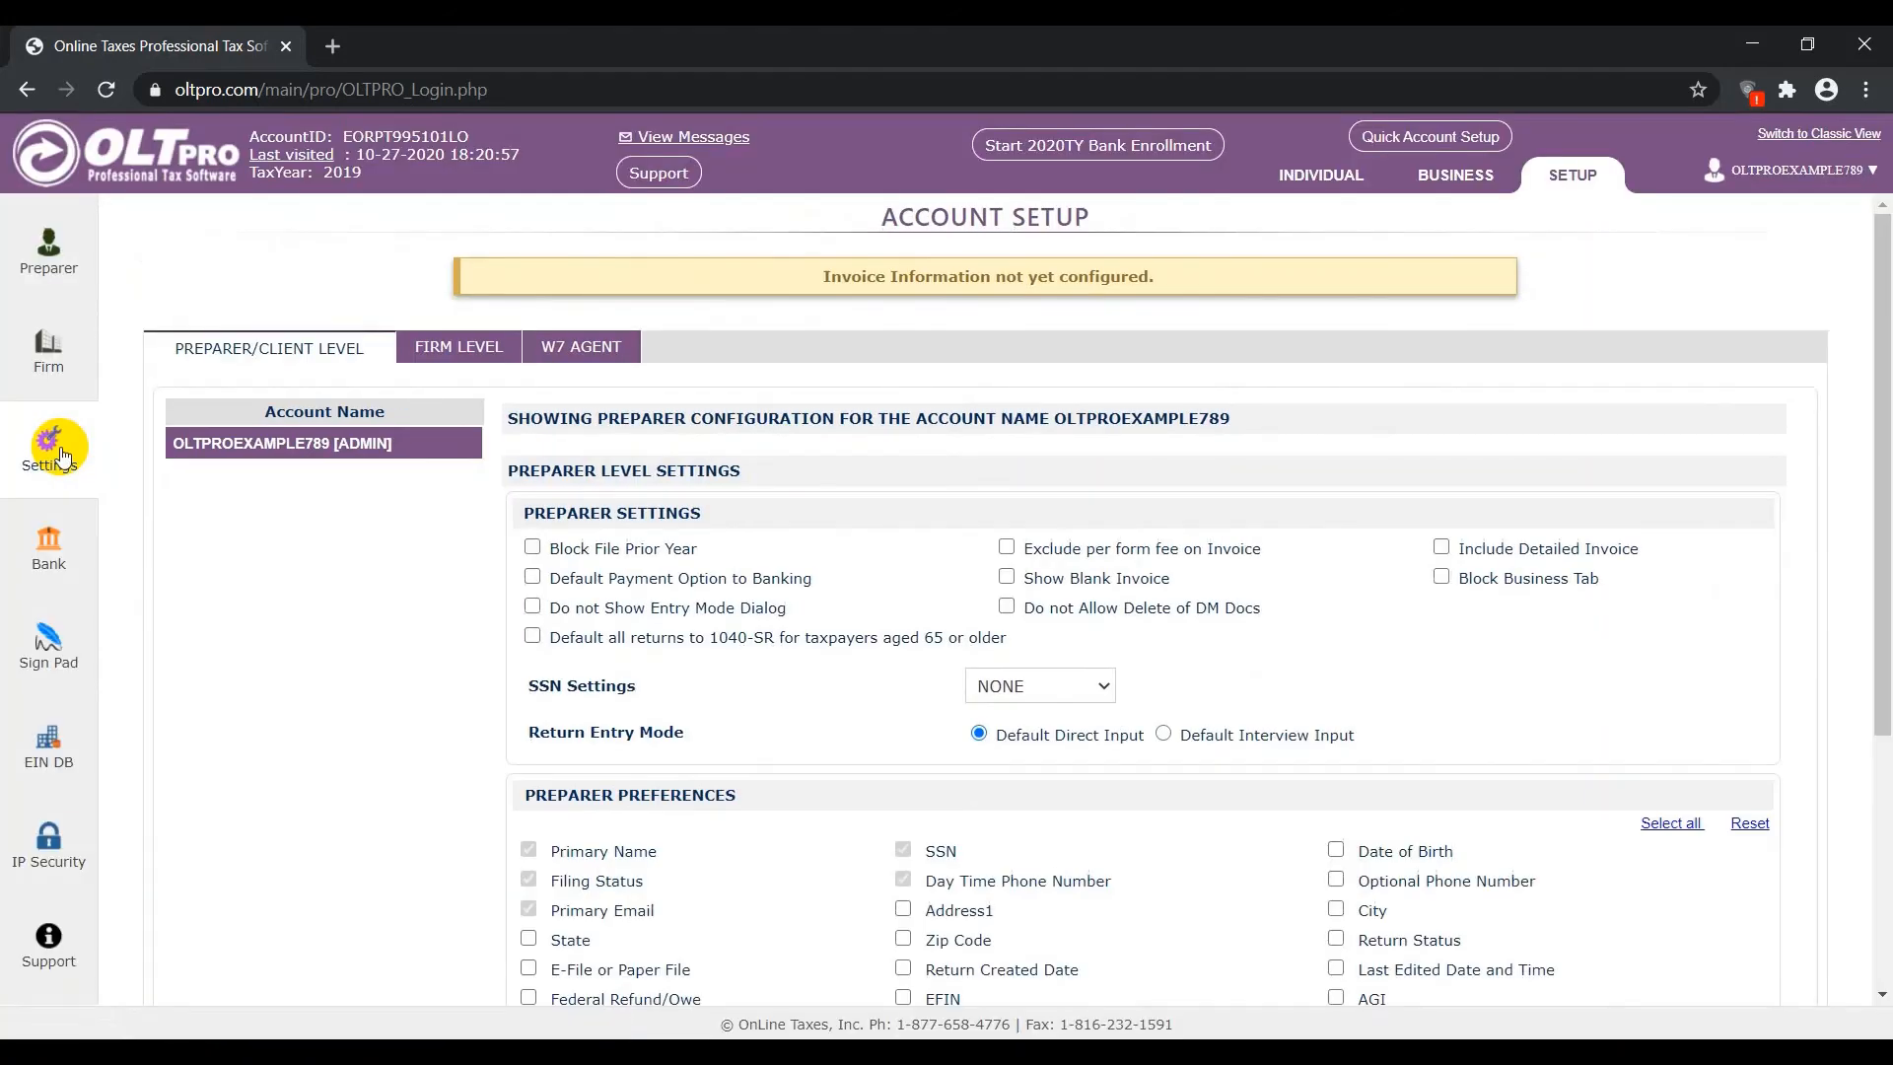
left_click(450, 355)
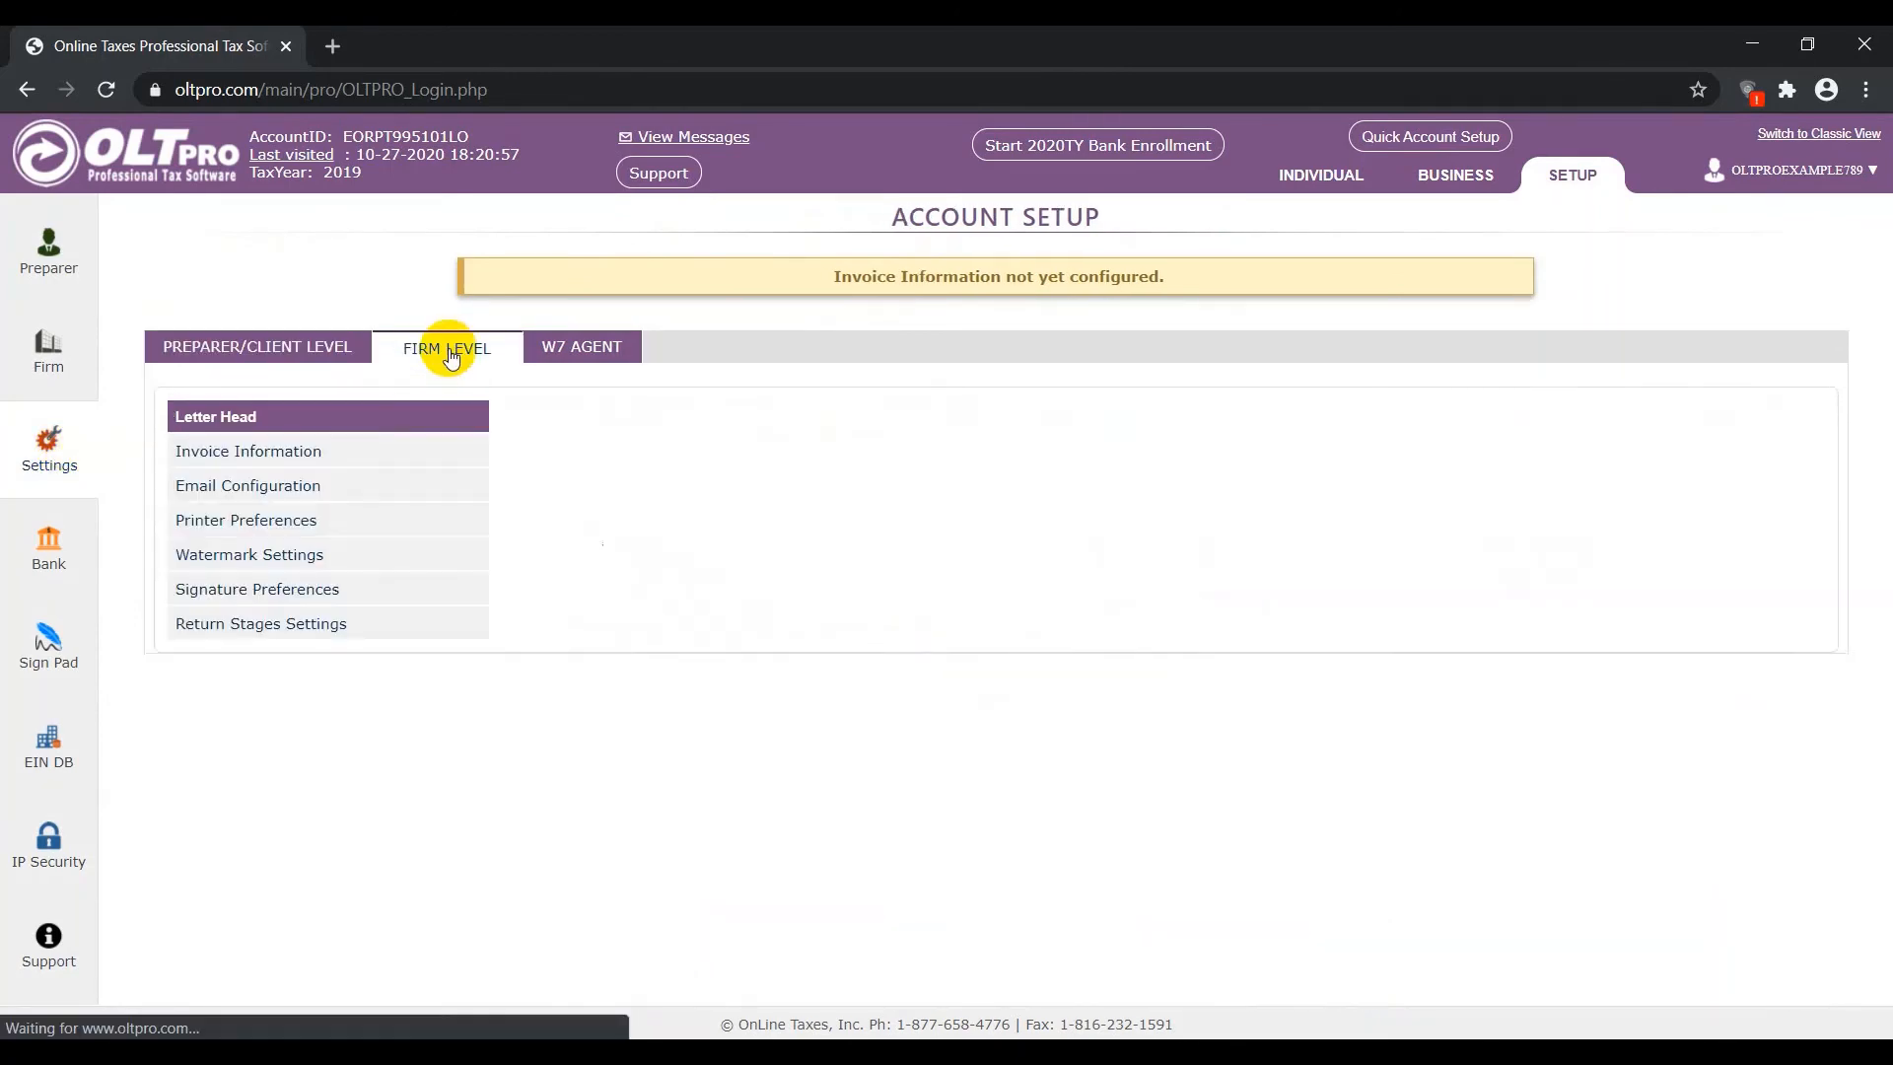
left_click(330, 456)
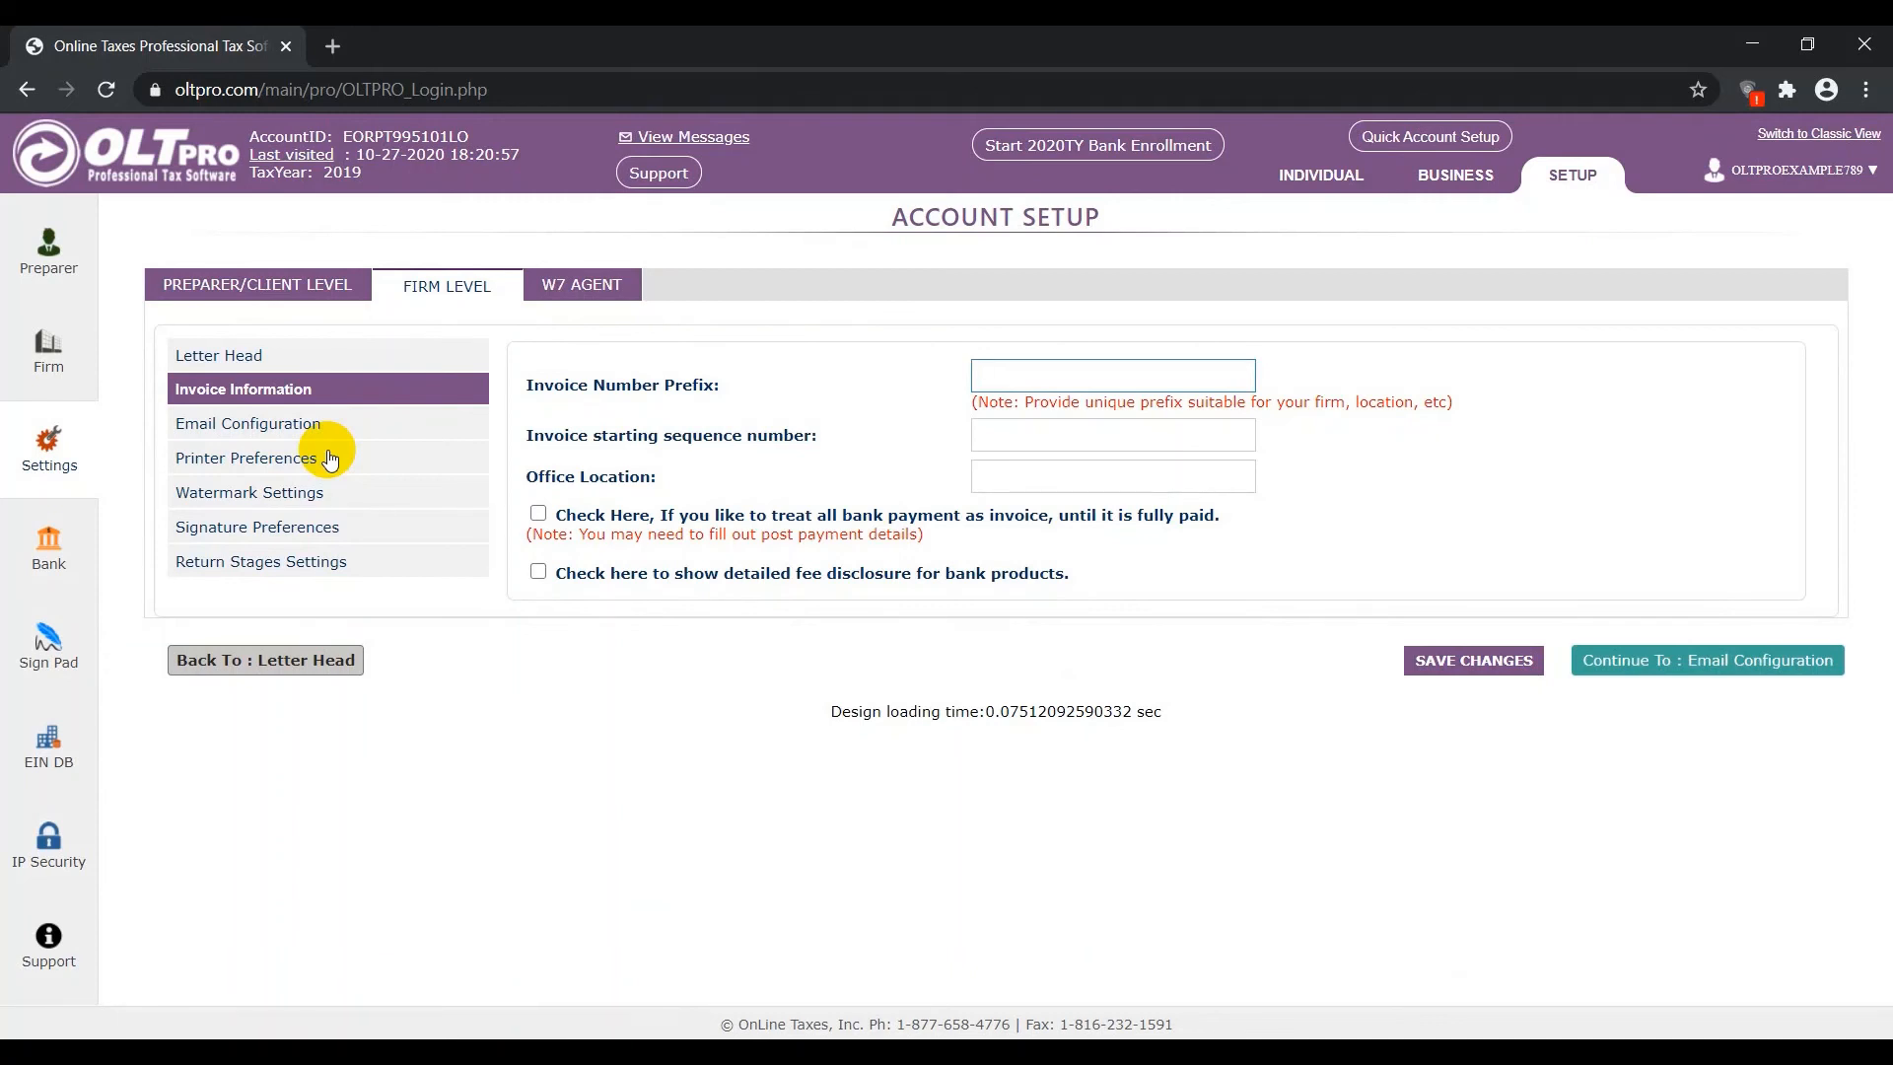
Set the invoice number prefix to 2020, the starting sequence number to 1 and the office location to Main, and save.
type("2020")
key("Tab")
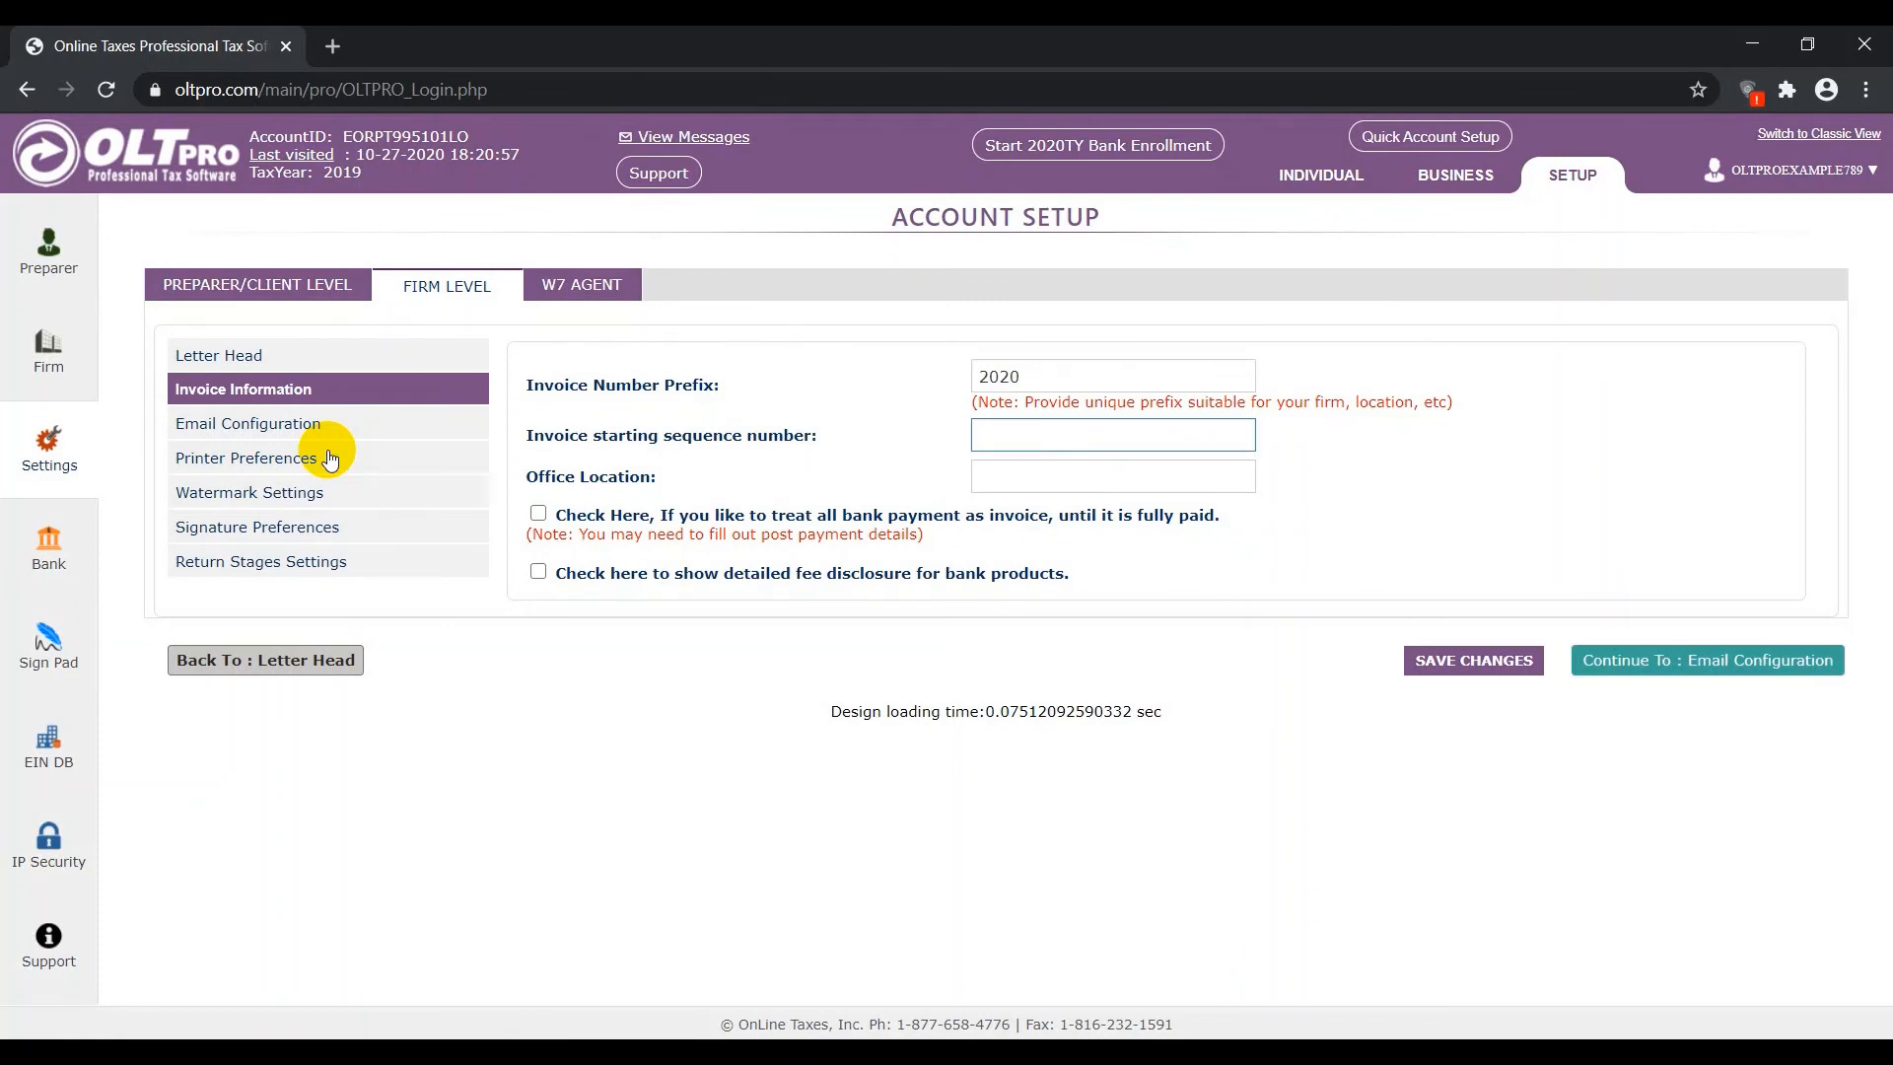
type("1")
key("Tab")
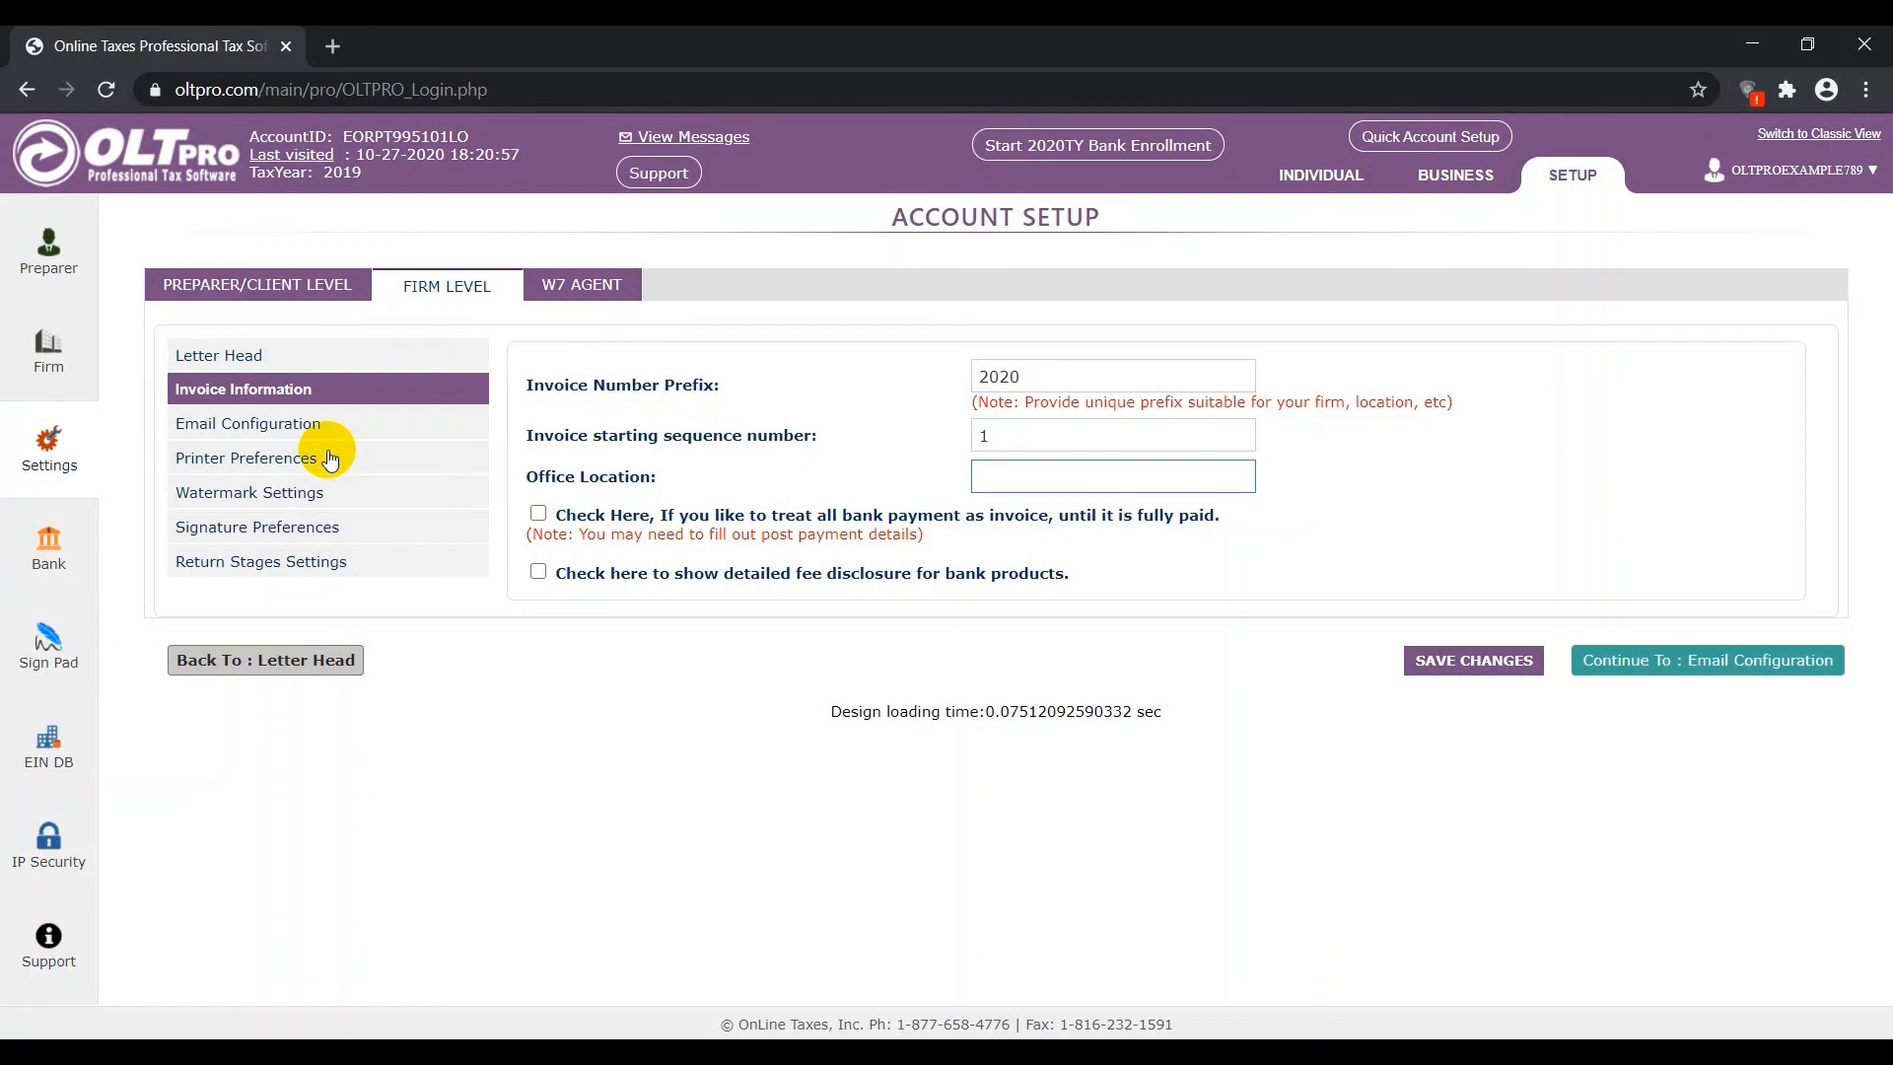
type("Main")
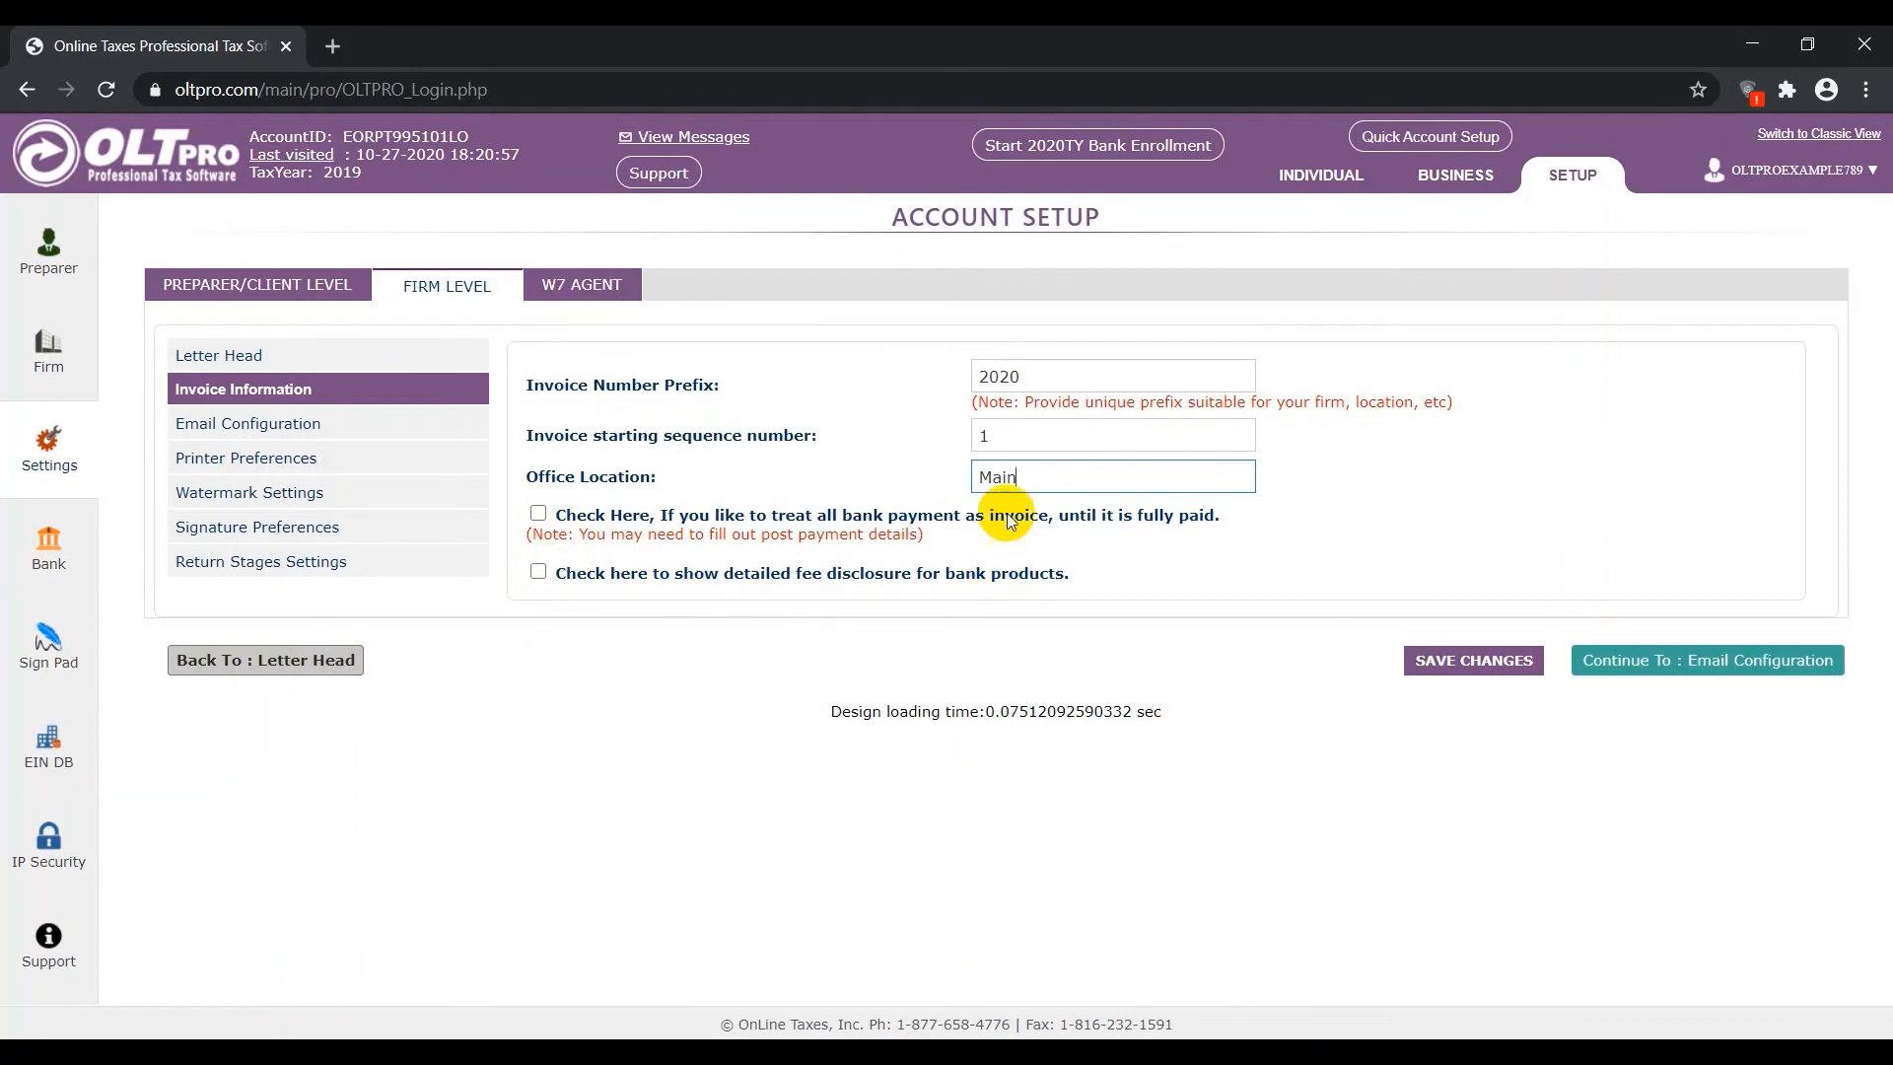
left_click(1472, 660)
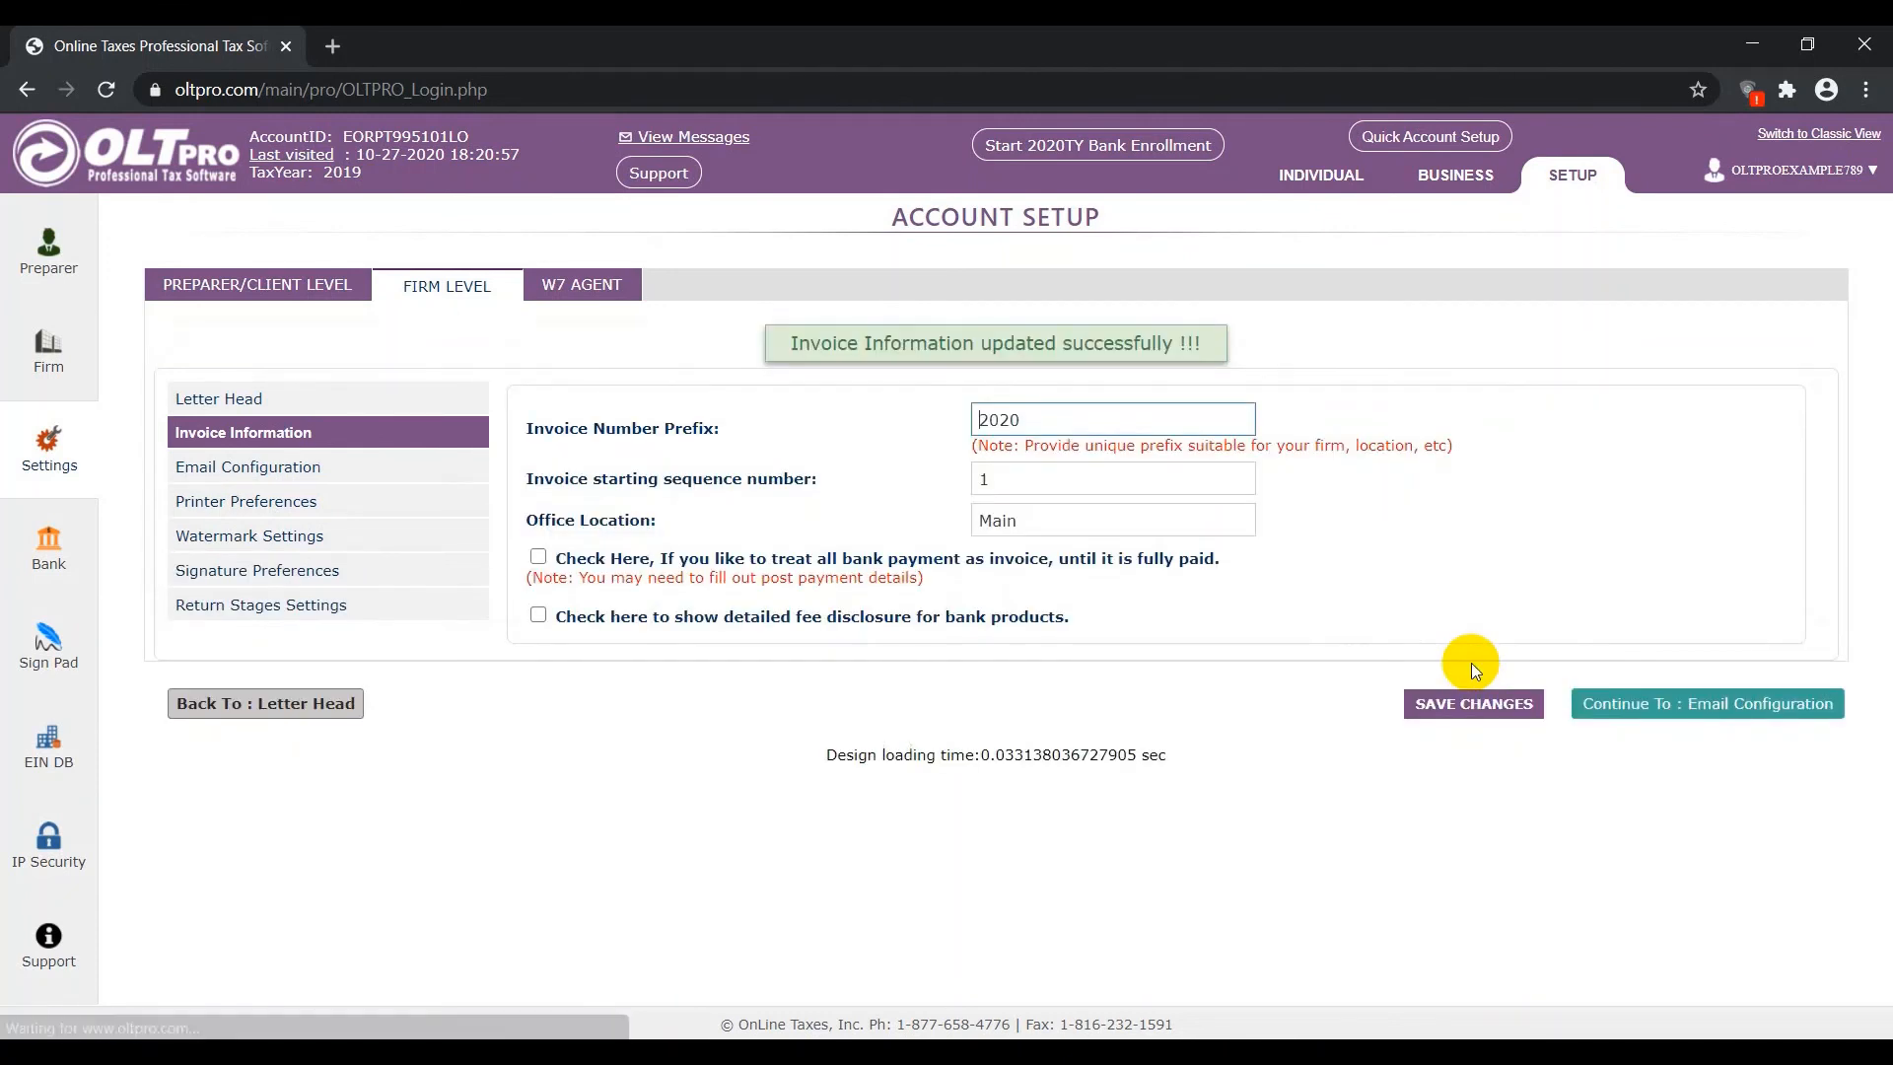